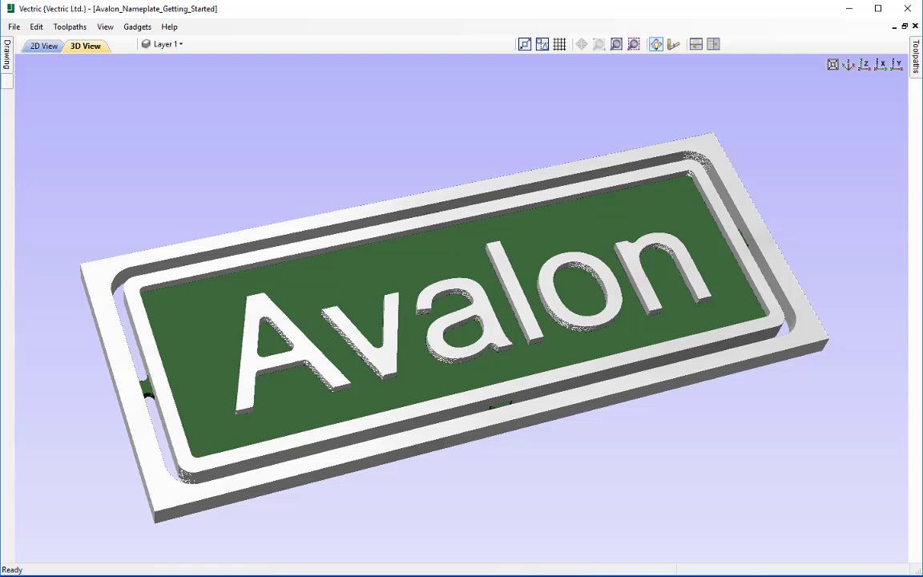
Step: Close the open nameplate project and start a new file
left_click(14, 26)
left_click(28, 69)
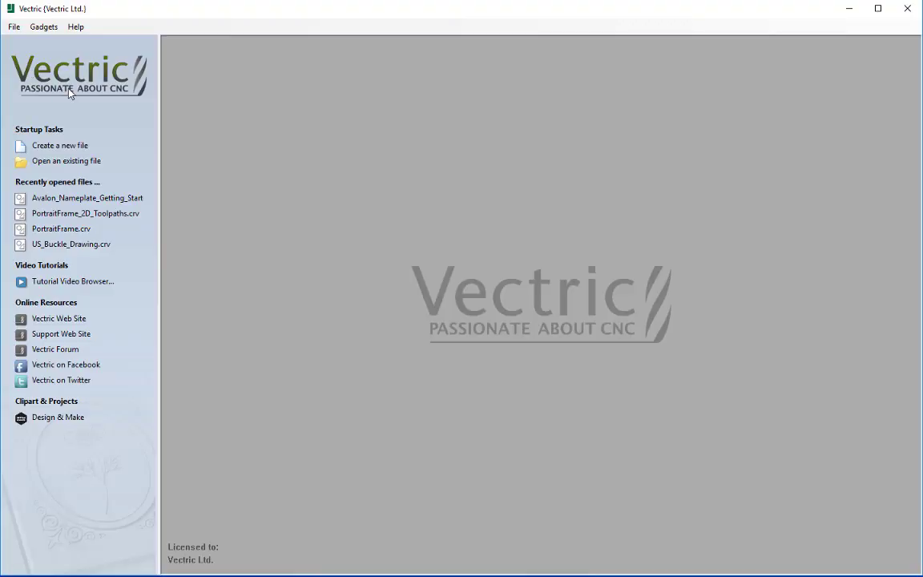
left_click(84, 148)
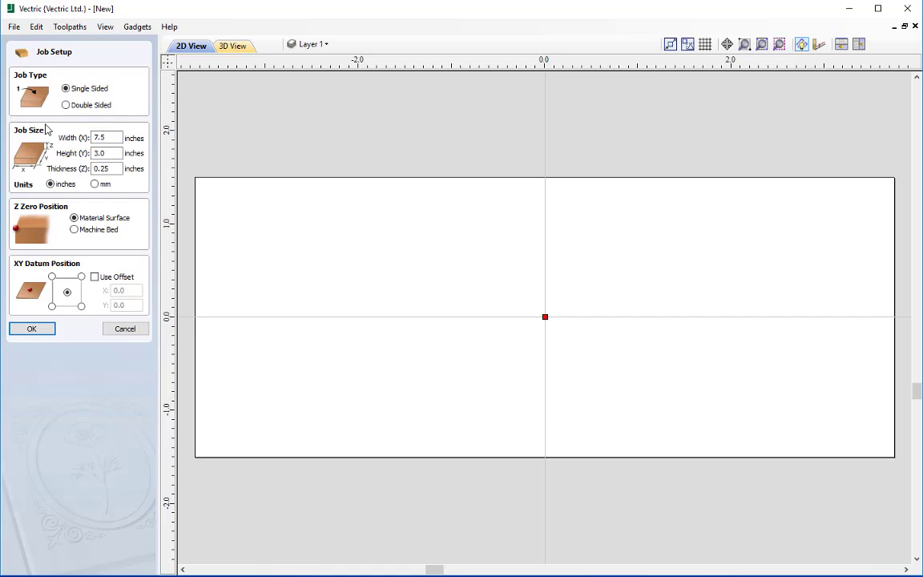
Step: Set the single-sided job size to 7.5 inches wide, 3 inches high and 0.25 inch thick, and accept the job setup
double_click(101, 137)
type("7.5")
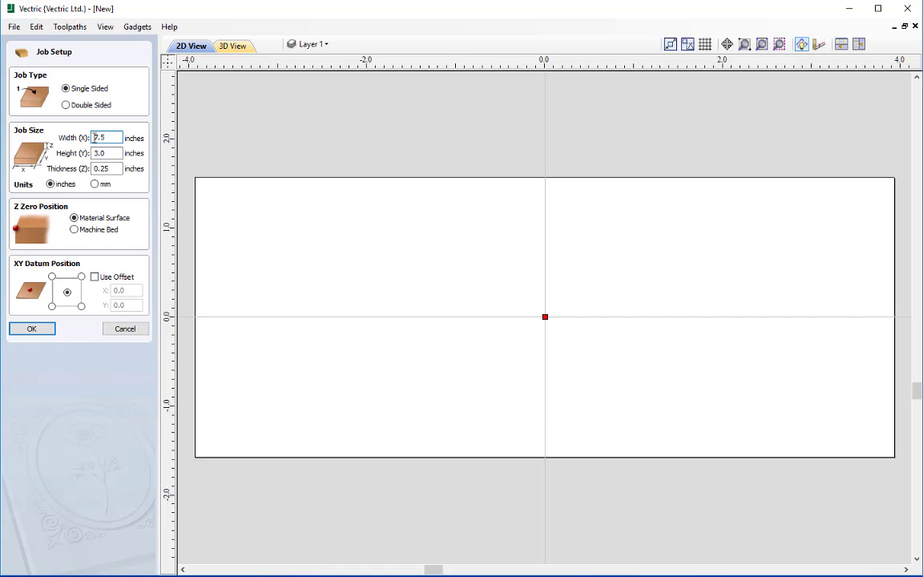
double_click(118, 152)
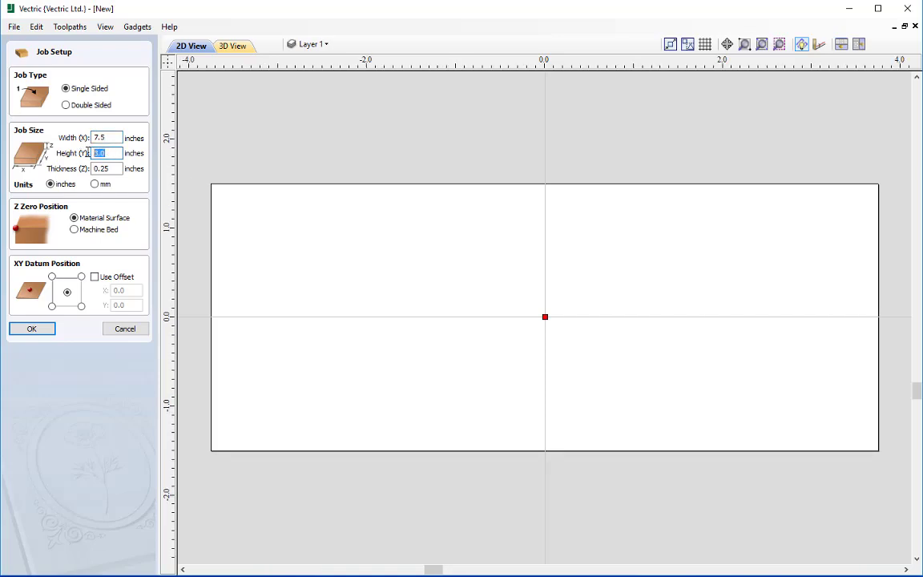
type("3")
key("Tab")
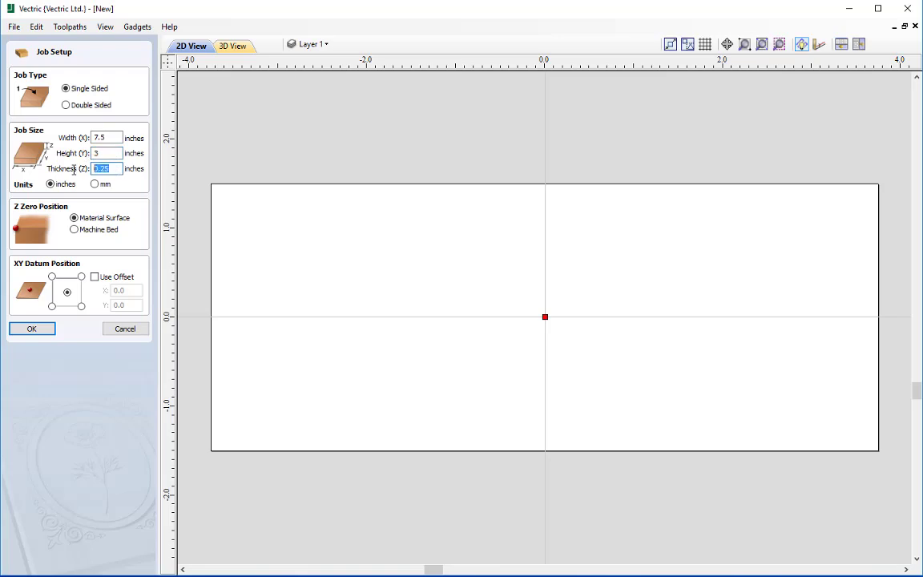
type("0.25")
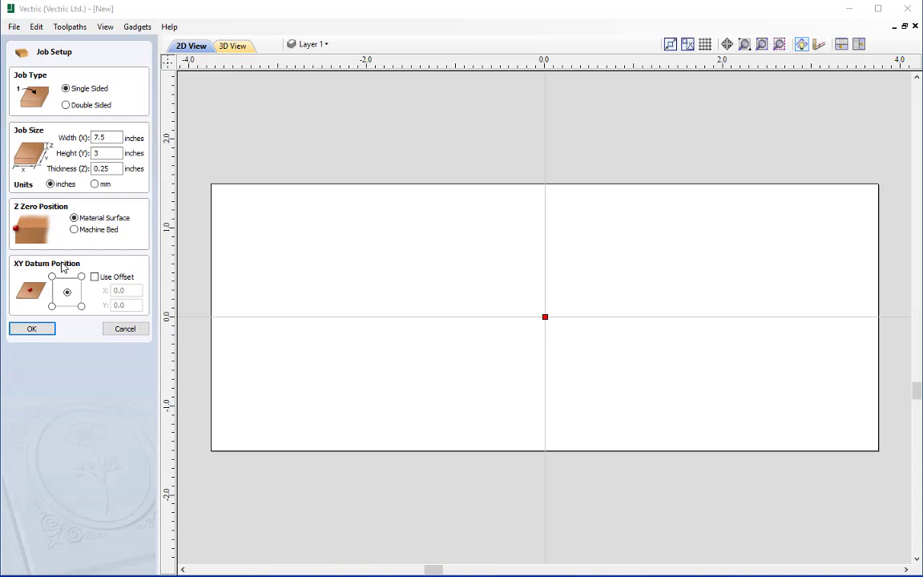
left_click(37, 328)
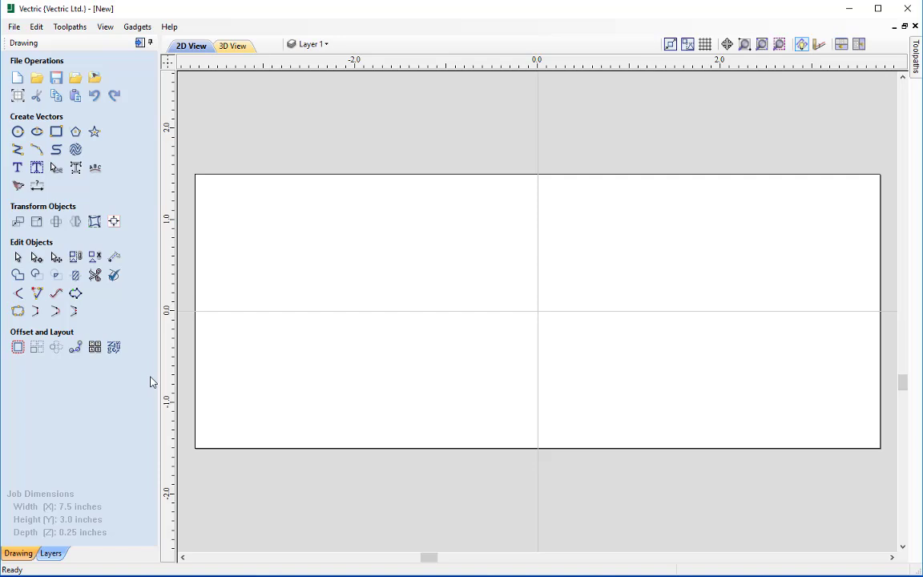
Step: Create a 6.8 by 2.4 inch rectangle centred at 0,0 with external radiused corners of 0.15 inch
left_click(60, 135)
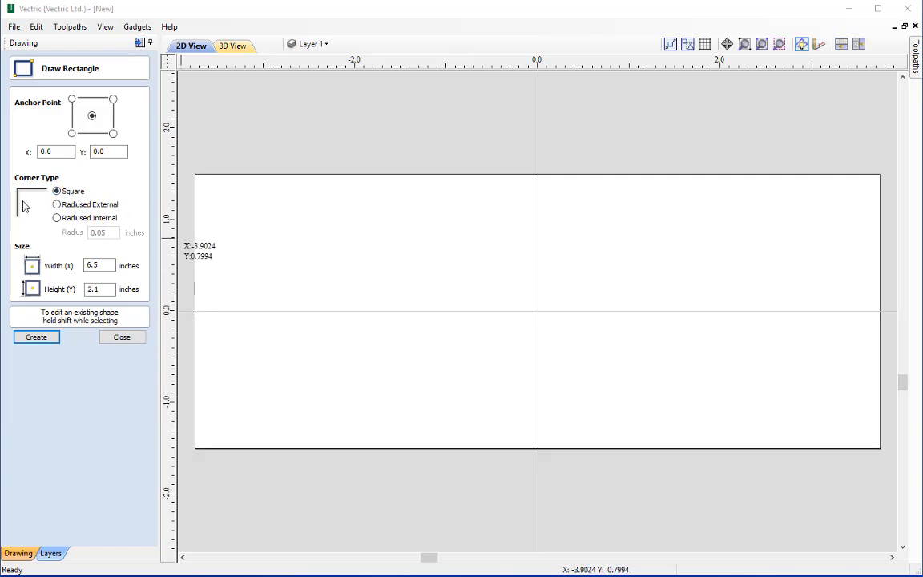
left_click(57, 203)
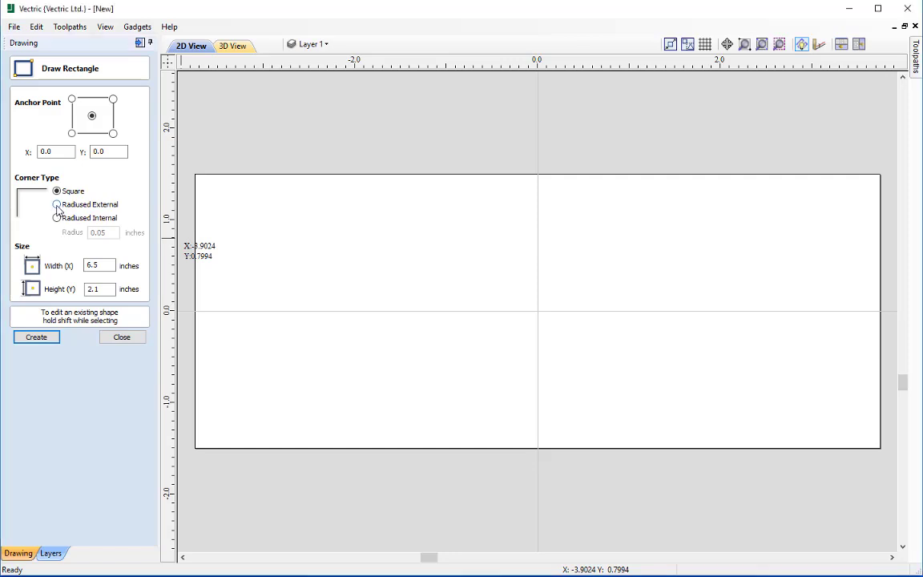
left_click(57, 217)
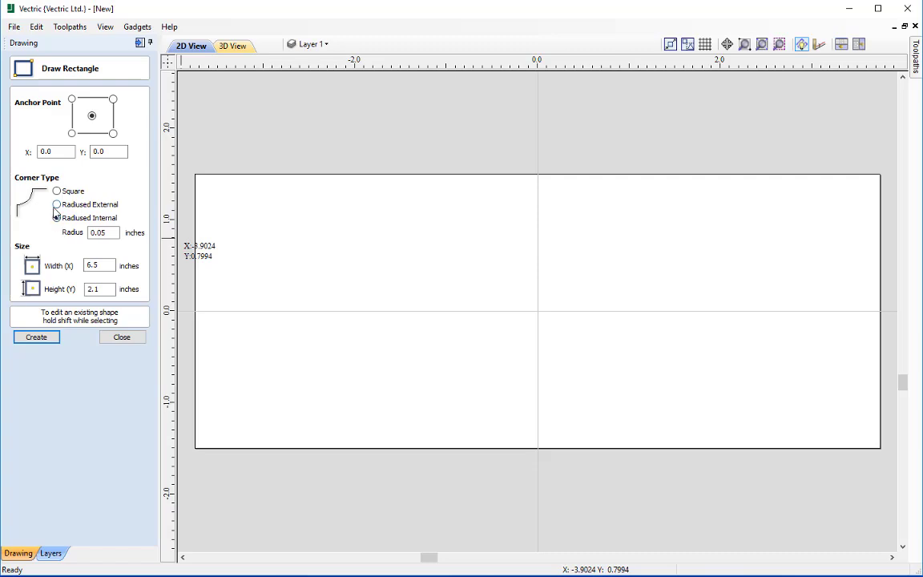
left_click(57, 205)
left_click(110, 232)
key("BackSpace")
key("BackSpace")
type("15")
key("Tab")
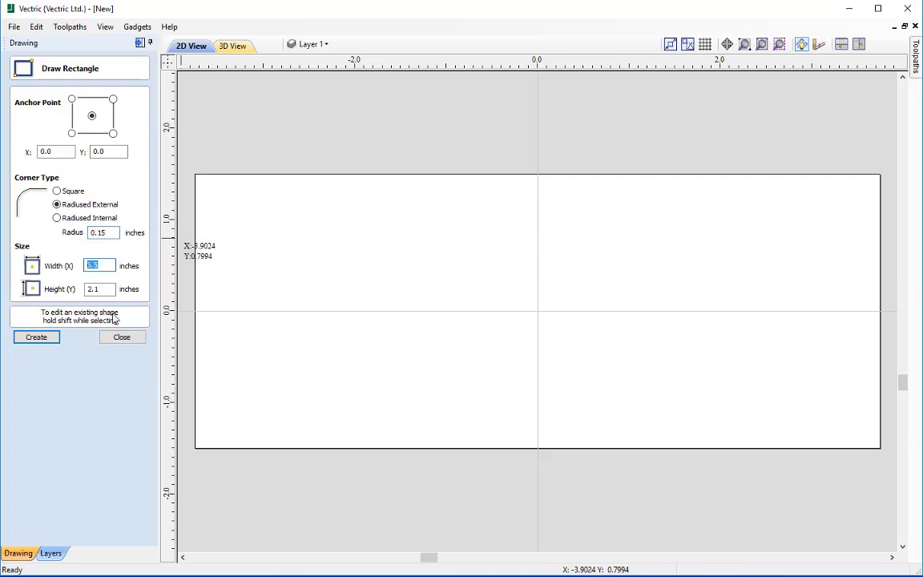
type("6.8")
key("Tab")
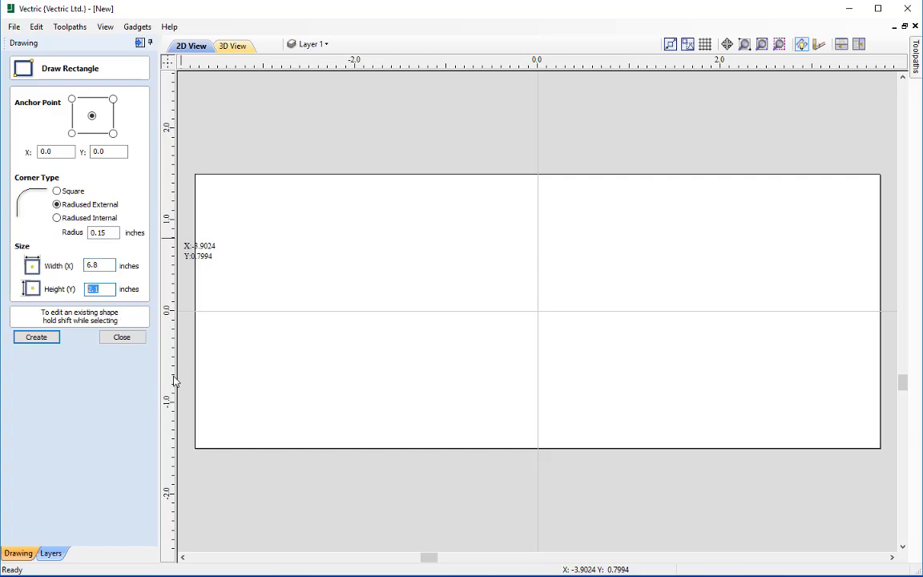
type("2.4")
left_click(44, 337)
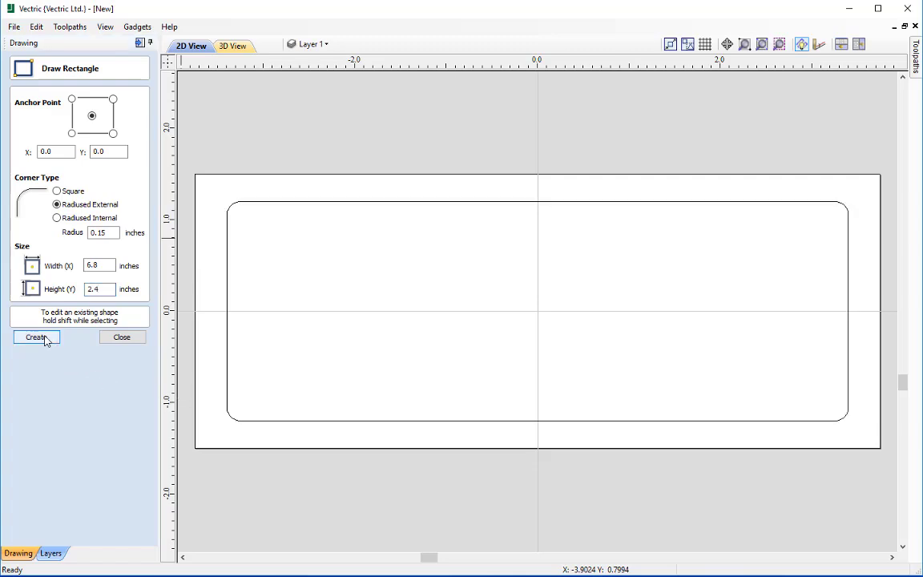
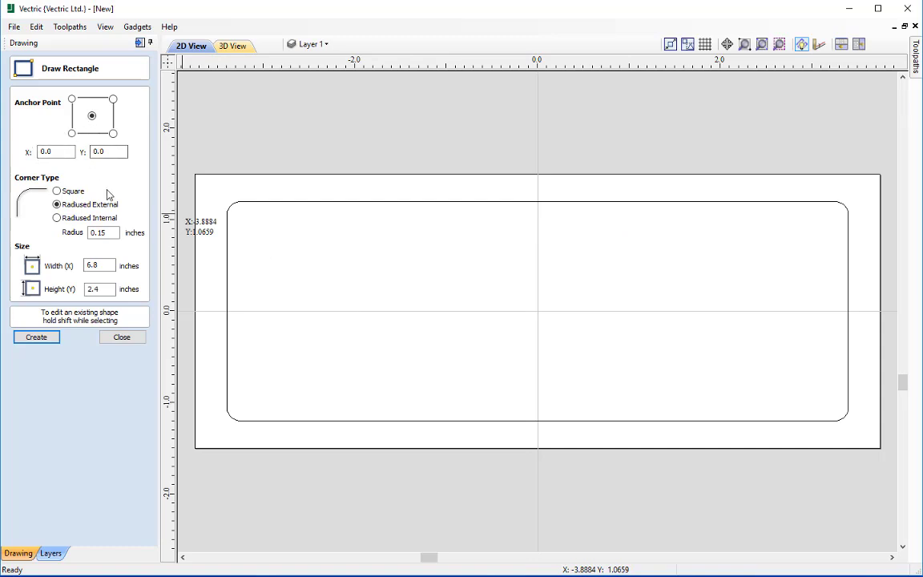
Step: Create a second centred rectangle inside the first, 6.5 by 2.1 inches with 0.05 inch external corner radii, and finish drawing rectangles
left_click(113, 232)
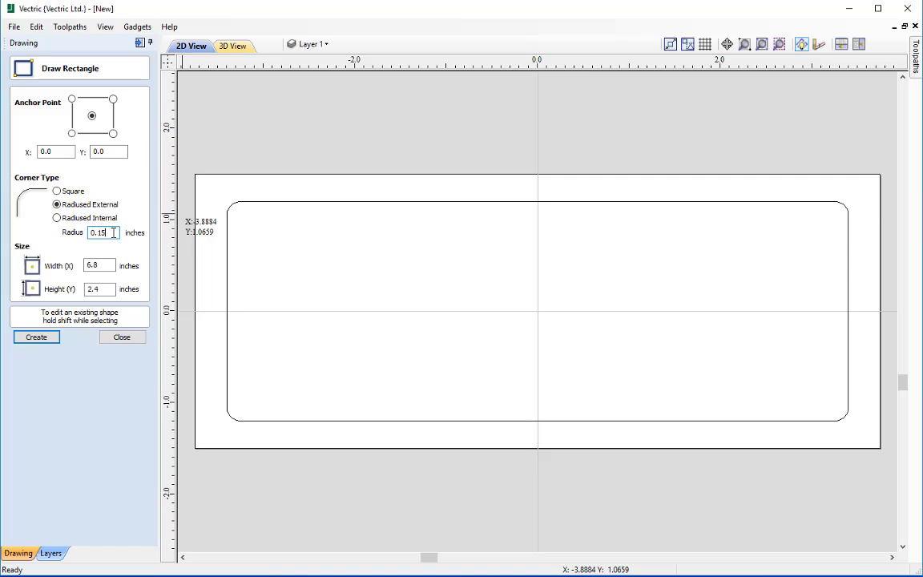
key("BackSpace")
key("BackSpace")
type("05")
left_click(107, 265)
key("BackSpace")
type("5")
left_click(102, 291)
key("BackSpace")
type("1")
left_click(48, 336)
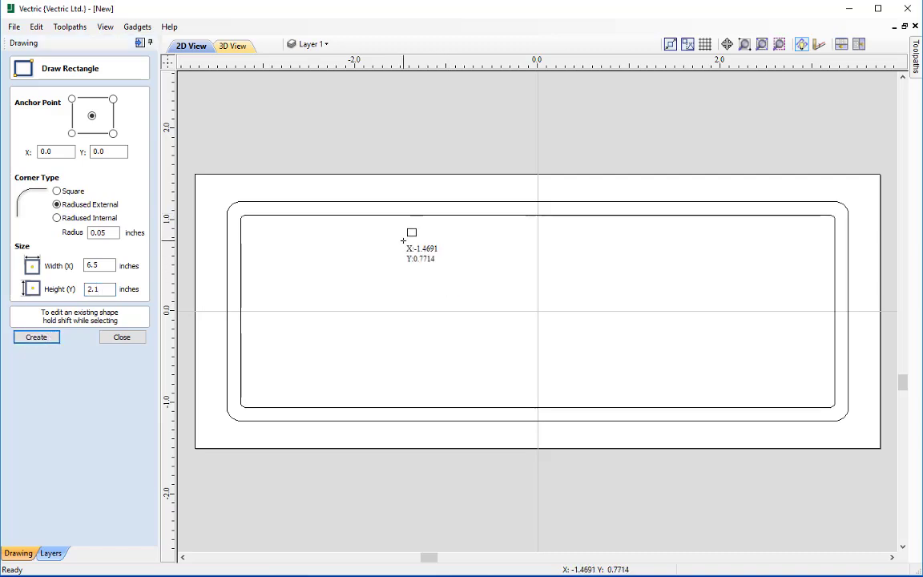
left_click(130, 338)
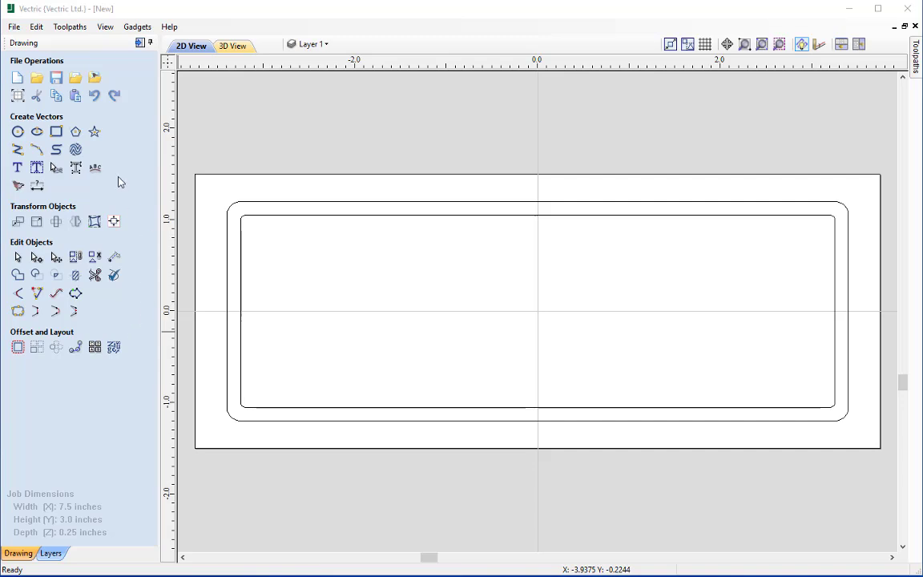
Step: Start a text object reading "Avalon" in the TrueType font Arial
left_click(17, 168)
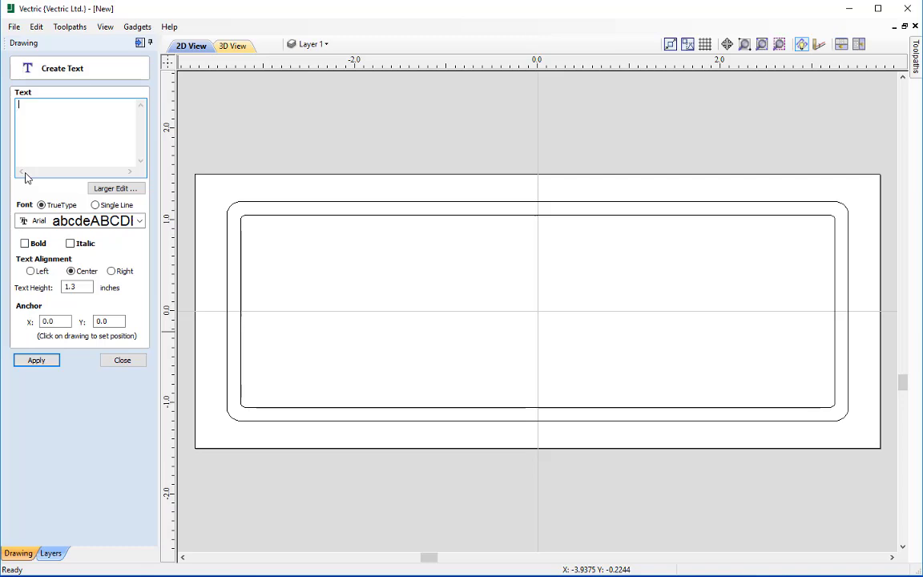
type("Avalon")
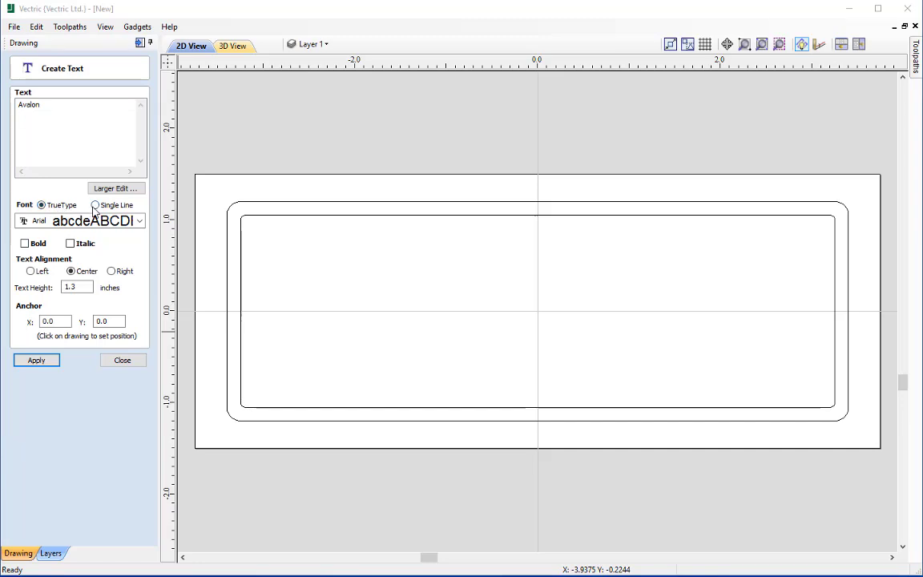
left_click(84, 207)
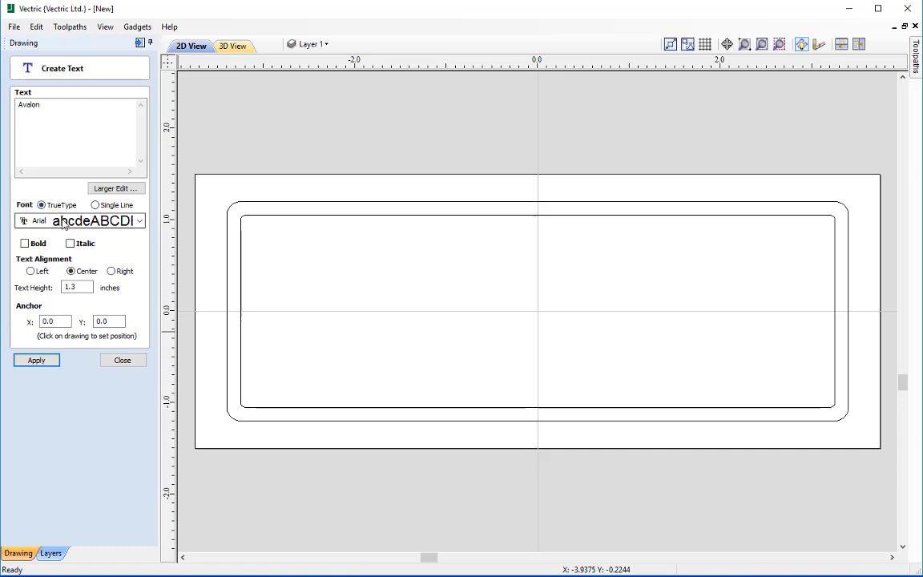
left_click(63, 224)
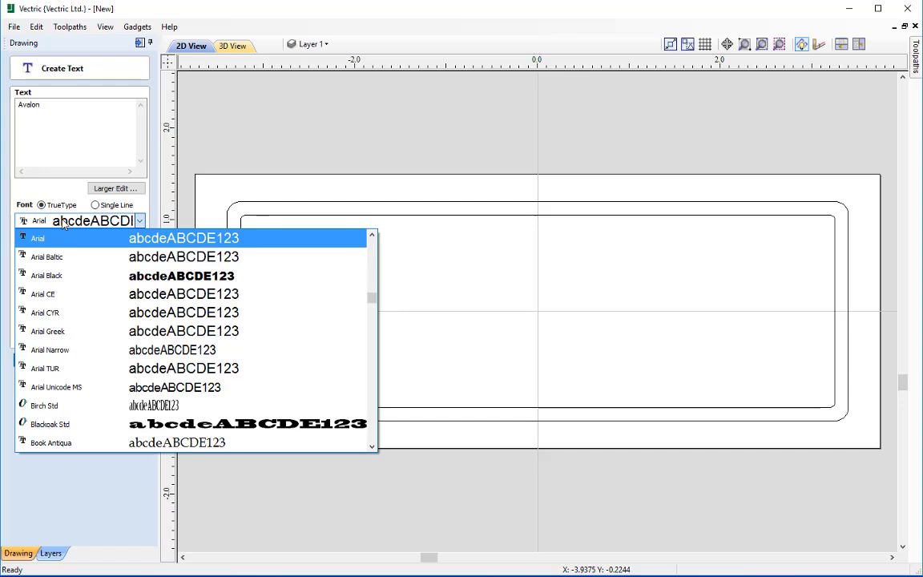
left_click_drag(372, 297, 369, 325)
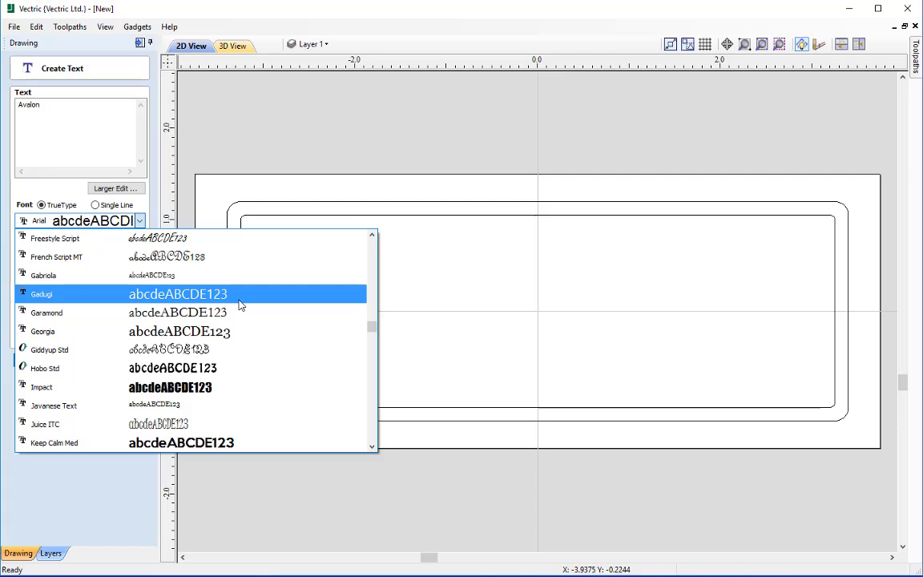
type("ari")
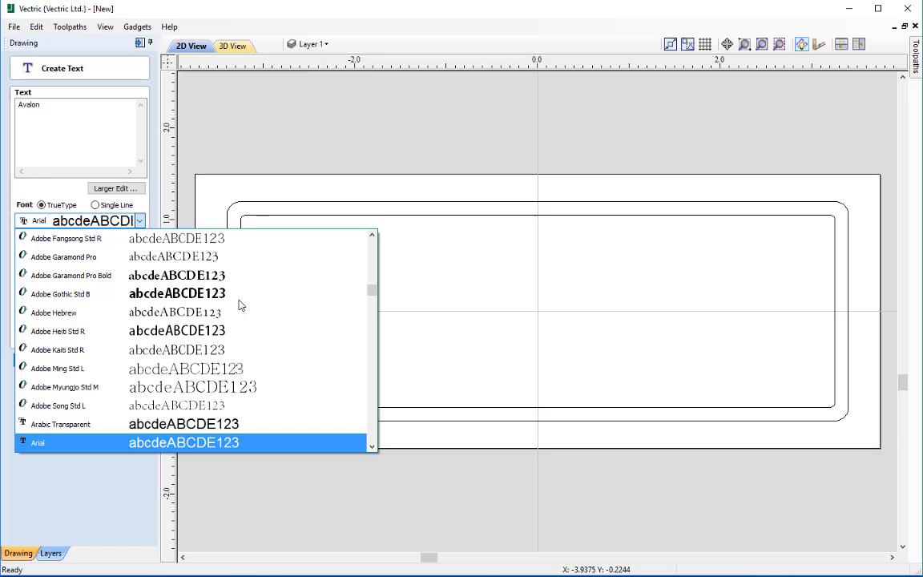
key("Return")
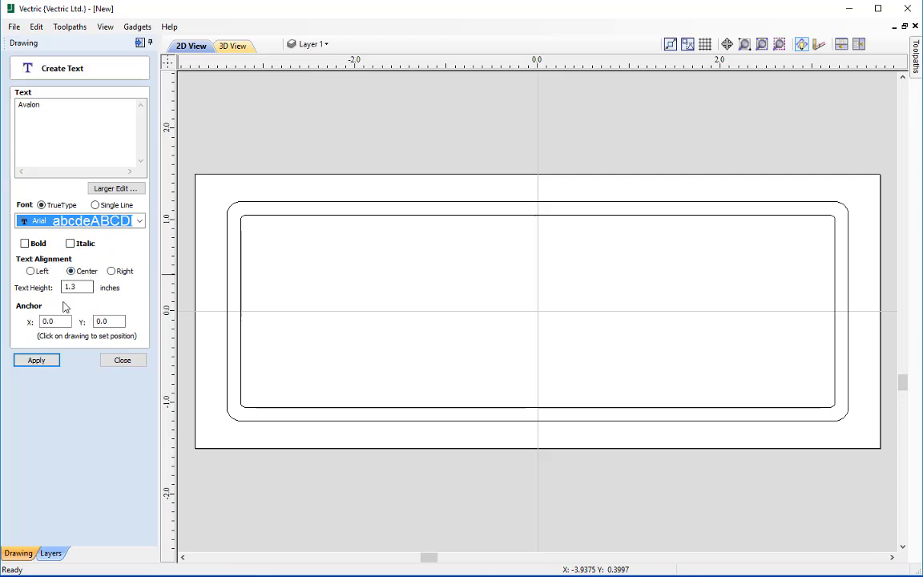
Step: Set the text height to 1.3 inches and the anchor to X 0, Y 0, and create the Avalon lettering
double_click(84, 290)
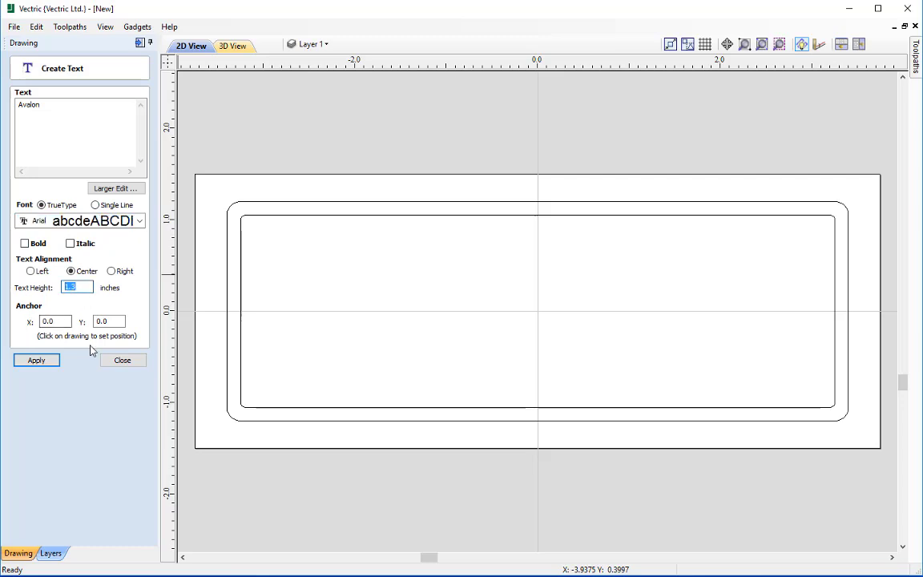
type("1.3")
double_click(46, 321)
type("0")
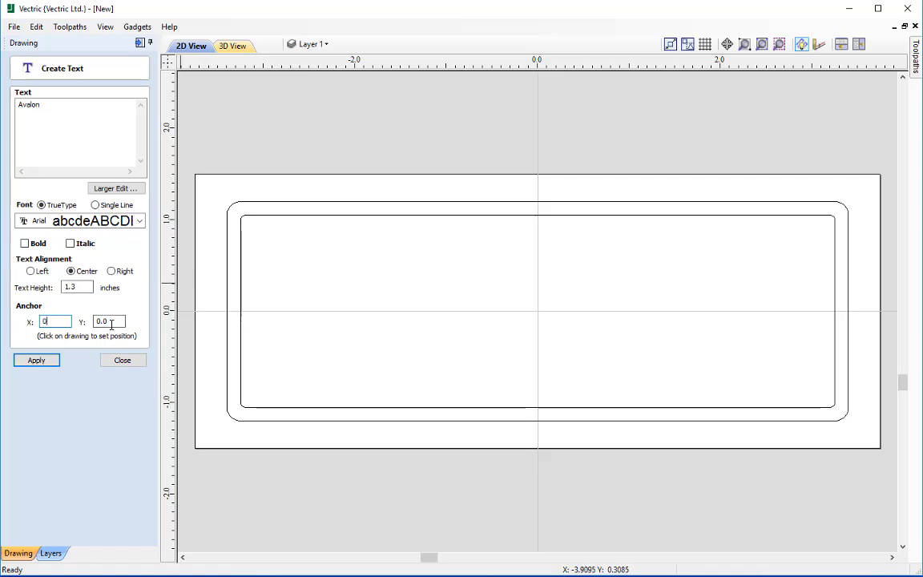
key("Tab")
type("0")
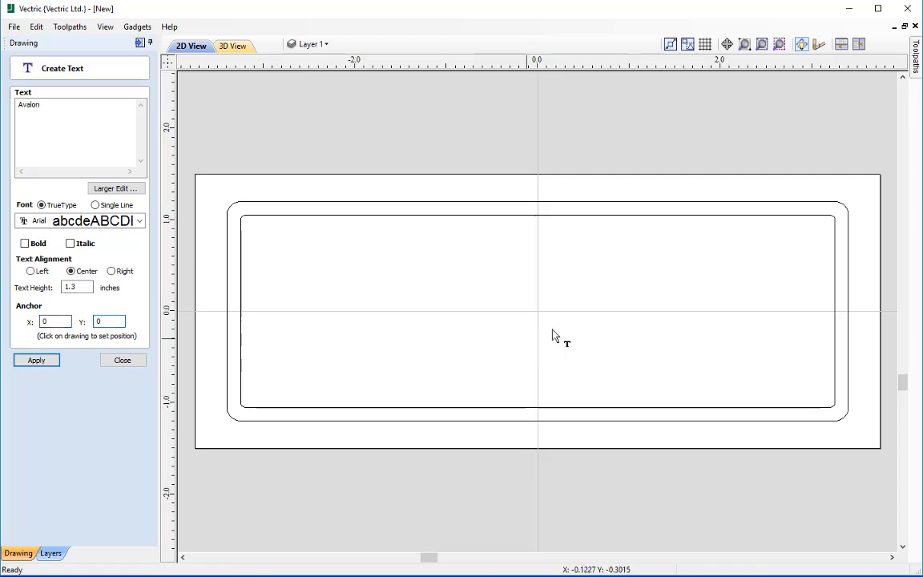
left_click(35, 364)
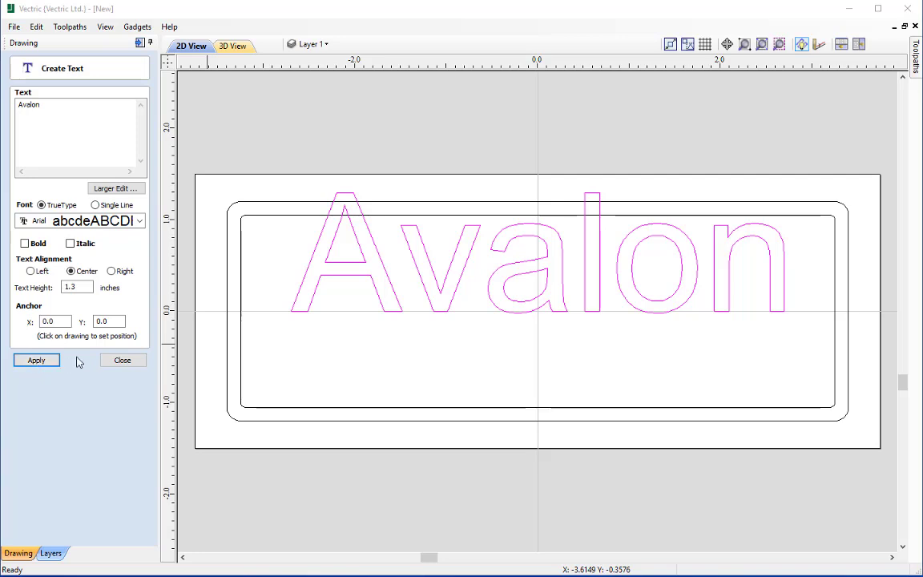
left_click(122, 361)
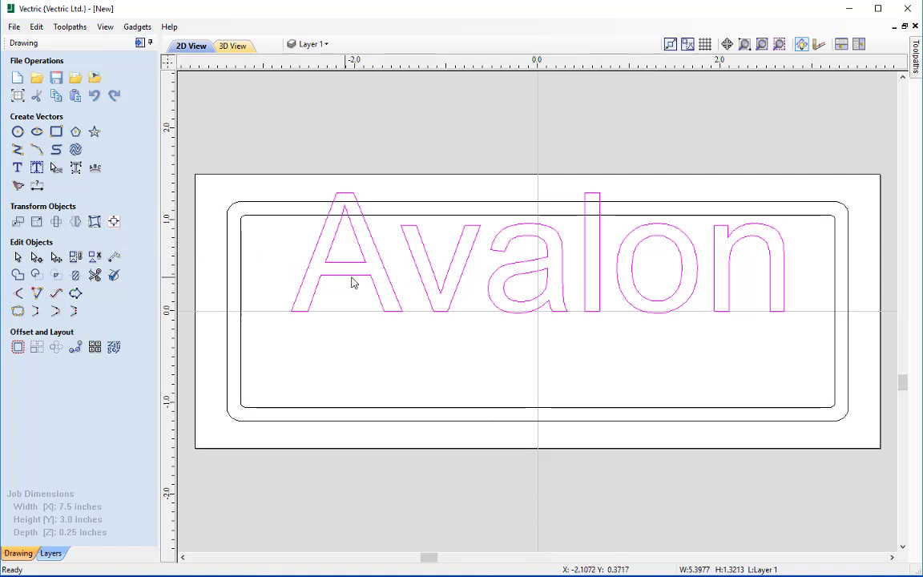
Step: Centre the Avalon text horizontally and vertically within the material
left_click(115, 223)
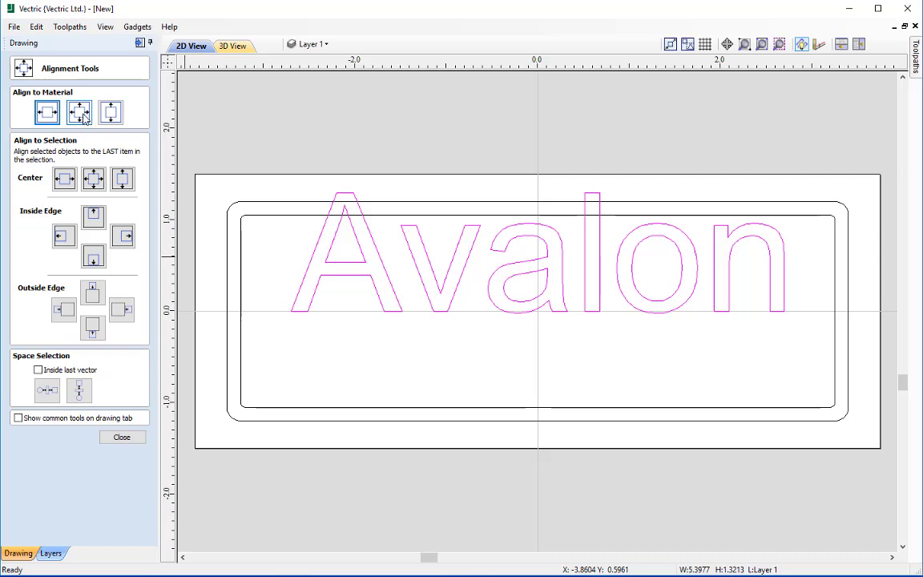
left_click(83, 116)
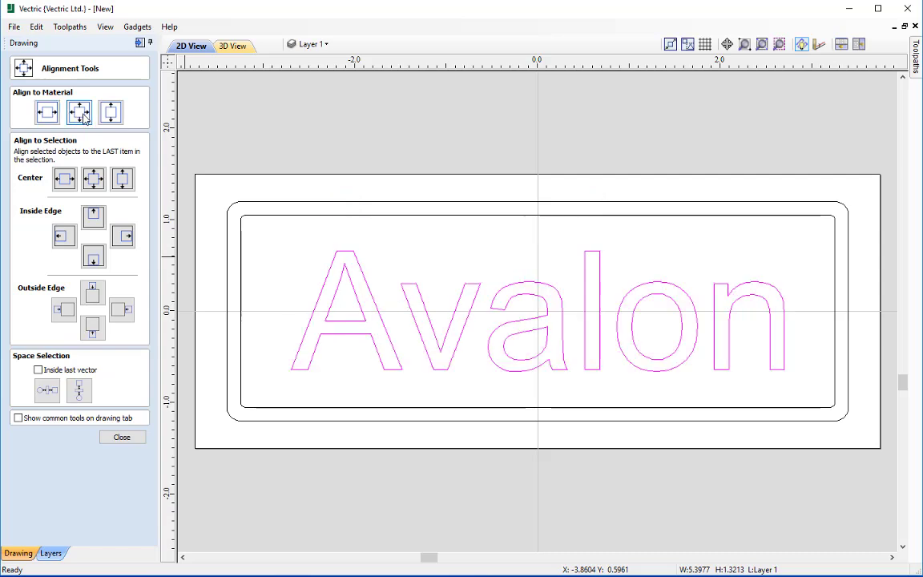
left_click(122, 438)
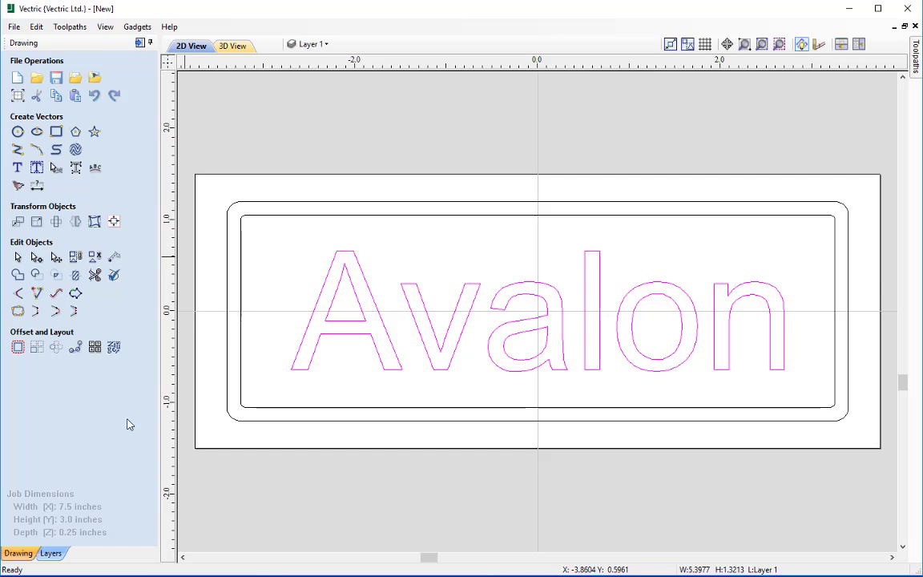
Step: Set the material's XY datum to its lower-left corner in the material setup and accept the settings
left_click(139, 44)
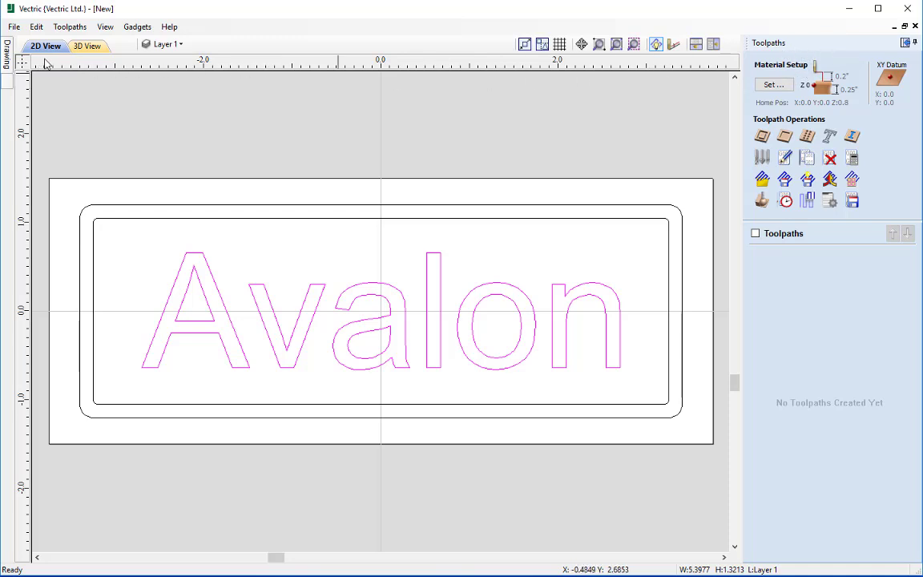
mouse_move(11, 63)
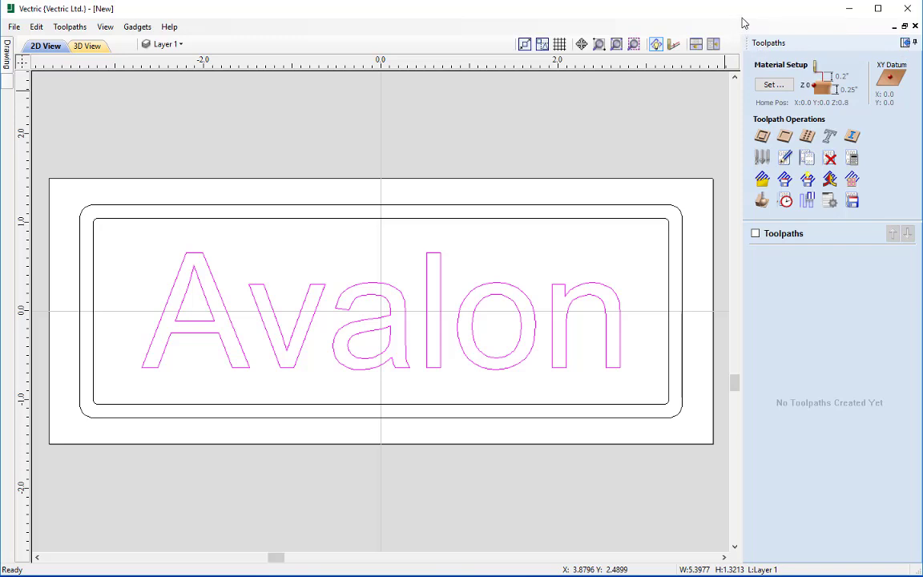
left_click(771, 85)
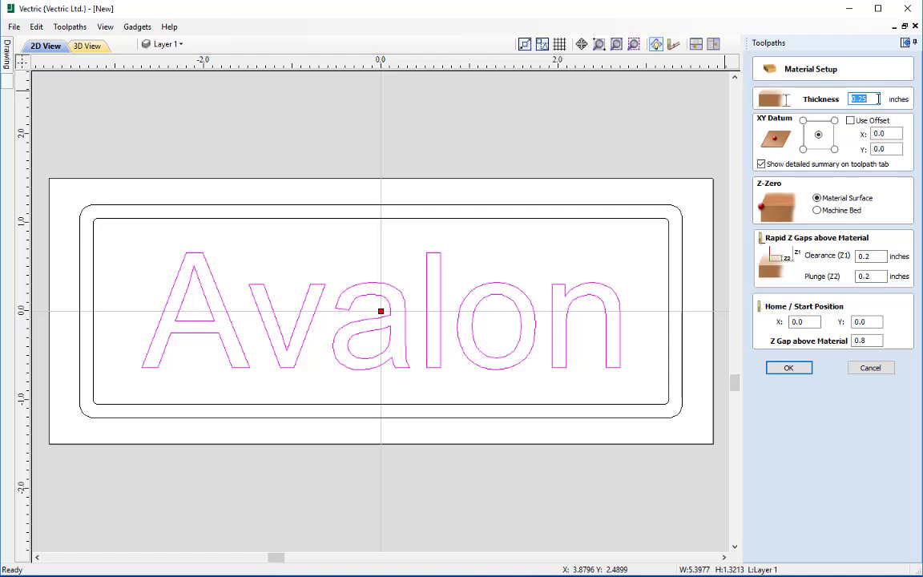
left_click(803, 149)
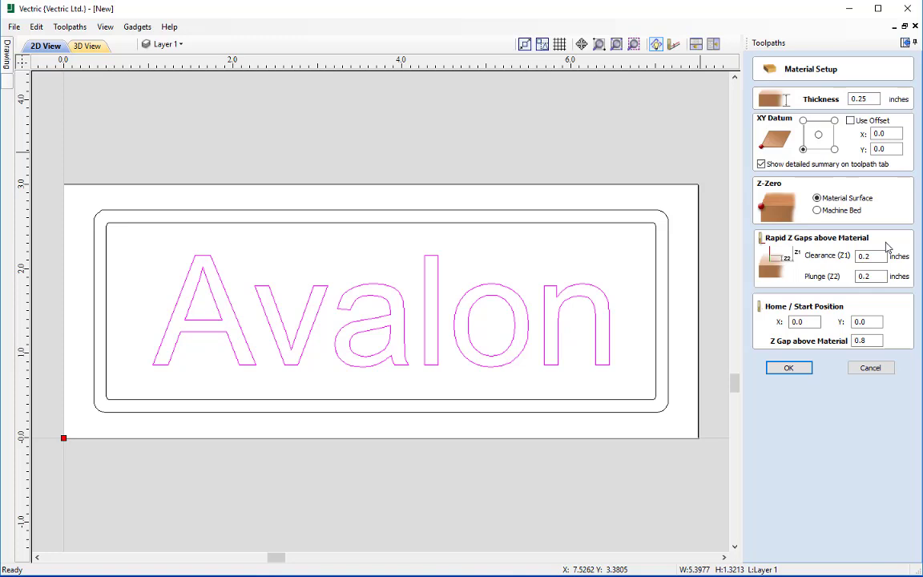
left_click(801, 322)
left_click(800, 372)
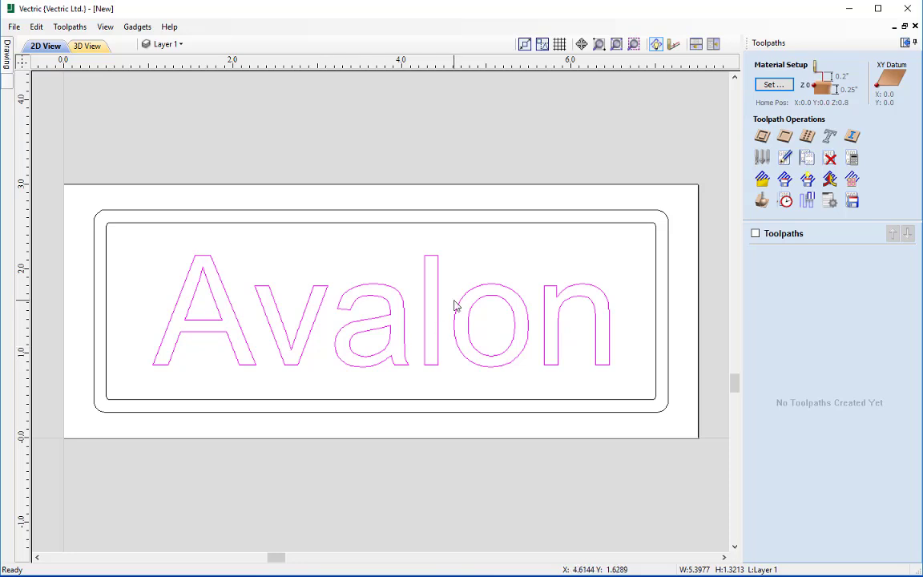
Step: Add the inner border to the text selection and start a simplified pocket toolpath with a 0.1 inch cut depth
left_click(594, 225)
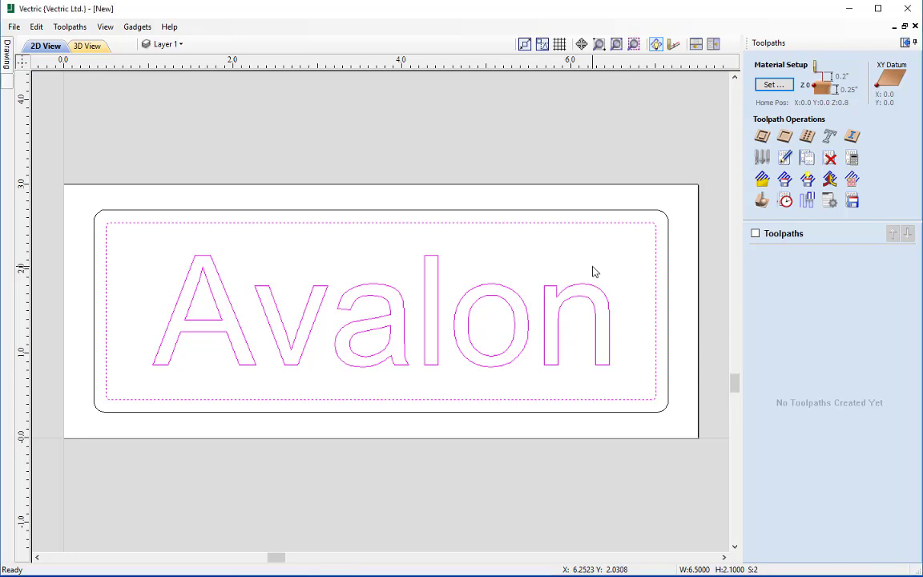
left_click(787, 138)
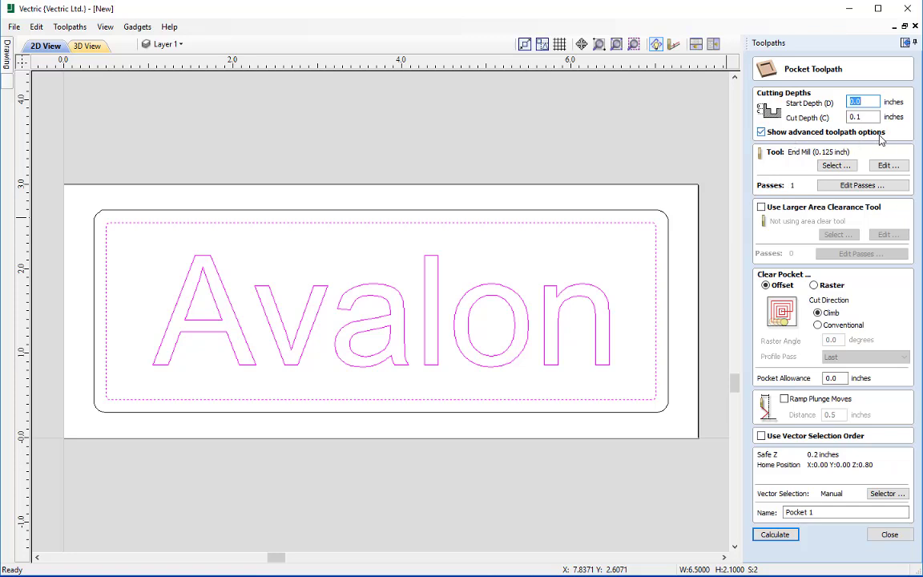
left_click(761, 133)
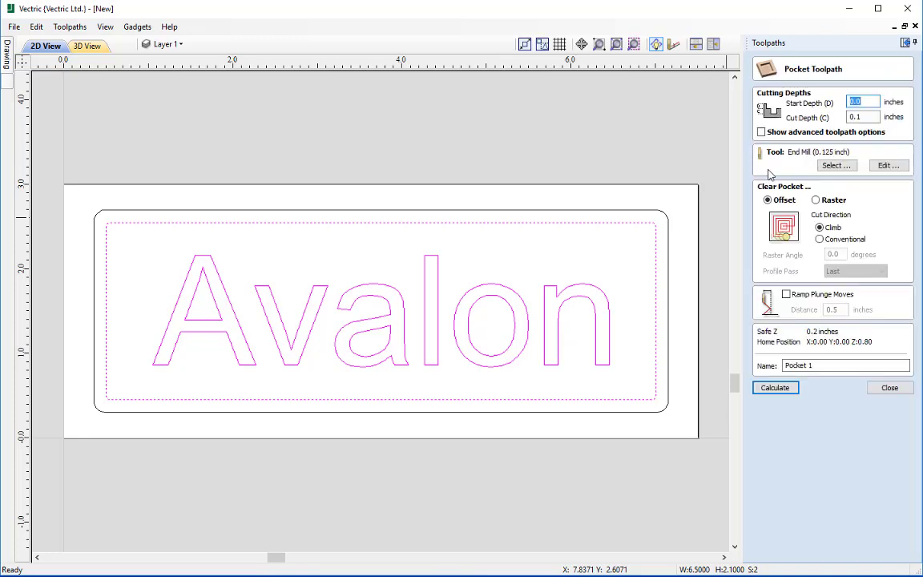
left_click(761, 132)
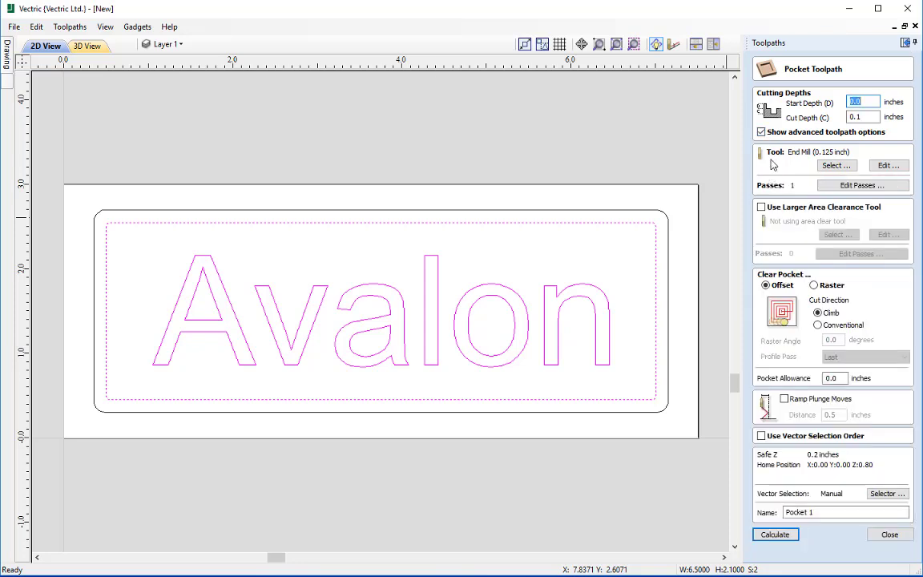
left_click(761, 132)
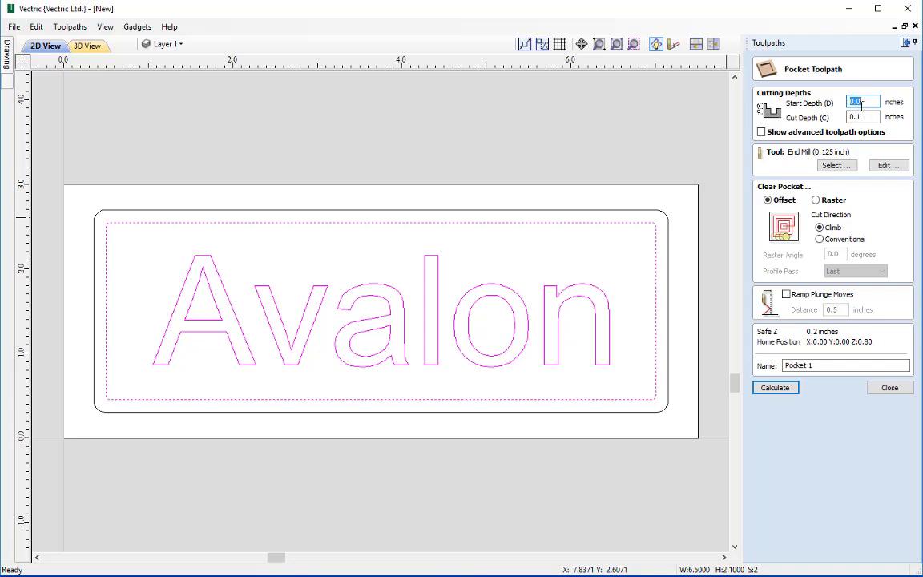
key("Tab")
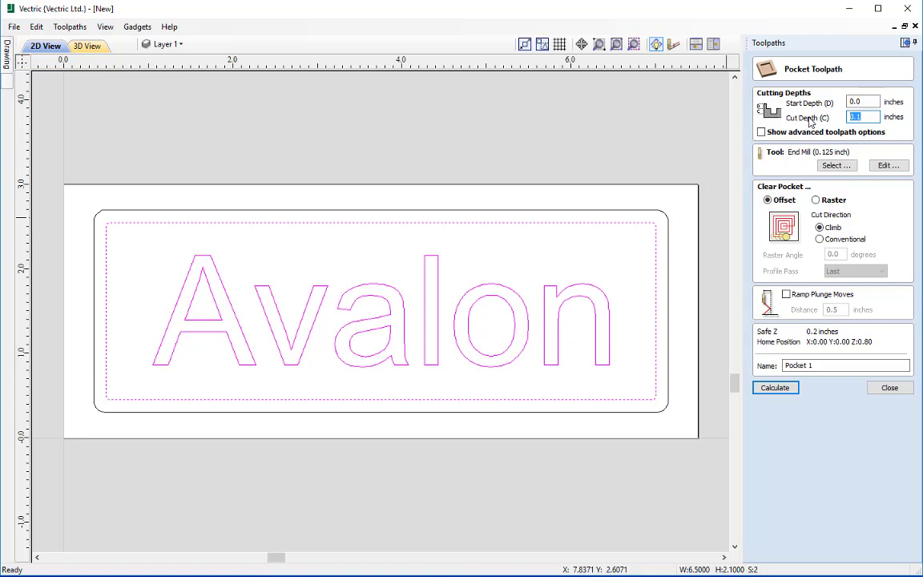
type("0.1")
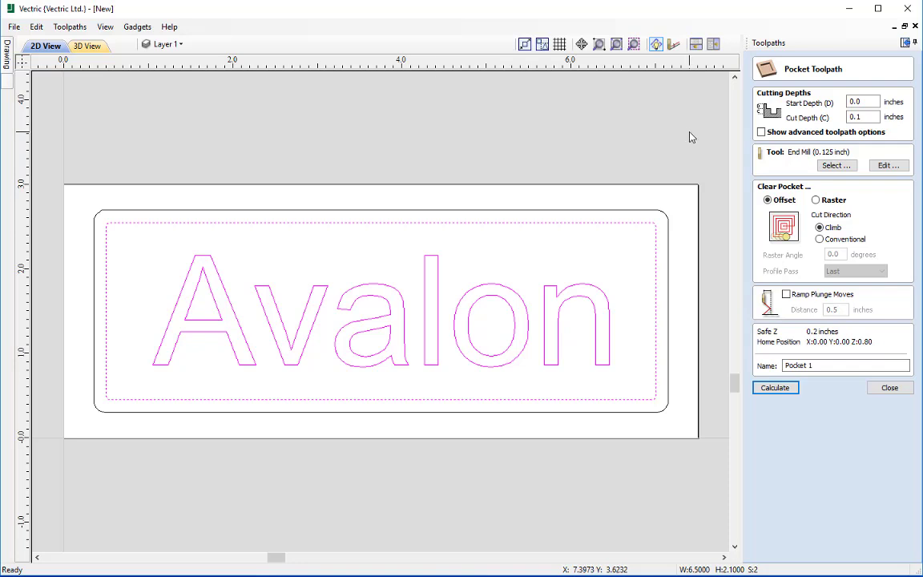
Step: Assign the imperial End Mill (0.125 inch) from the tool database to the pocket toolpath
left_click(835, 166)
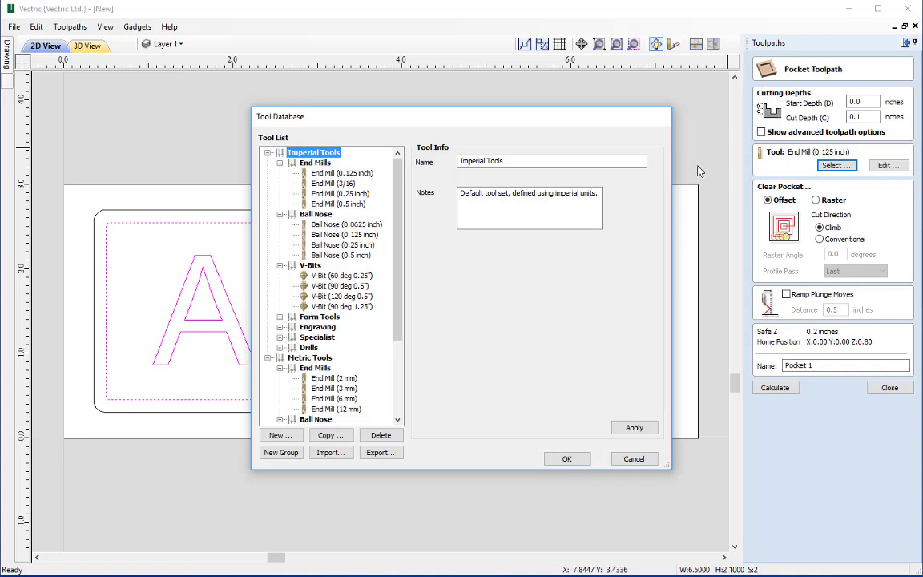
left_click(336, 176)
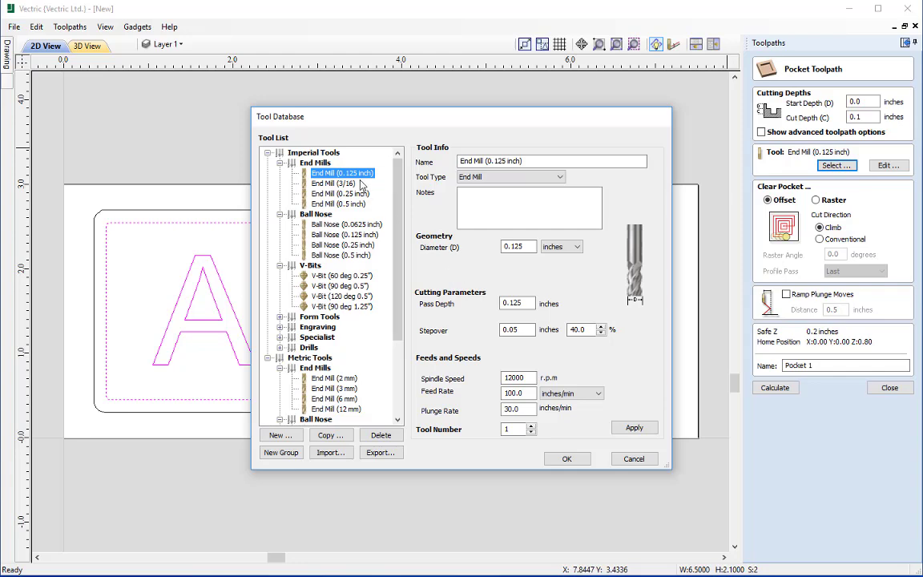
left_click(561, 458)
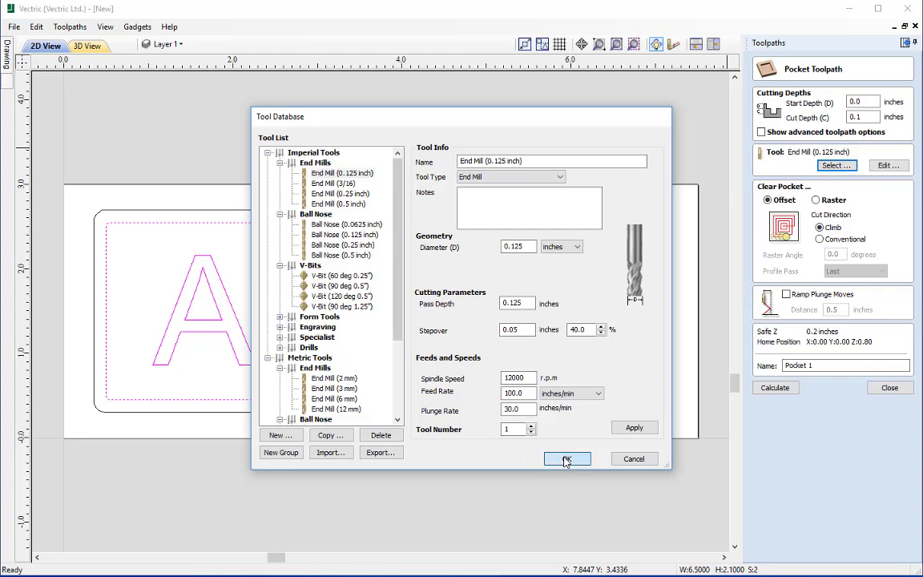
Step: Set the end mill's stepover to 20%, spindle speed to 6000 r.p.m., feed rate to 50 and plunge rate to 10 inches/min, and review the settings
left_click(887, 166)
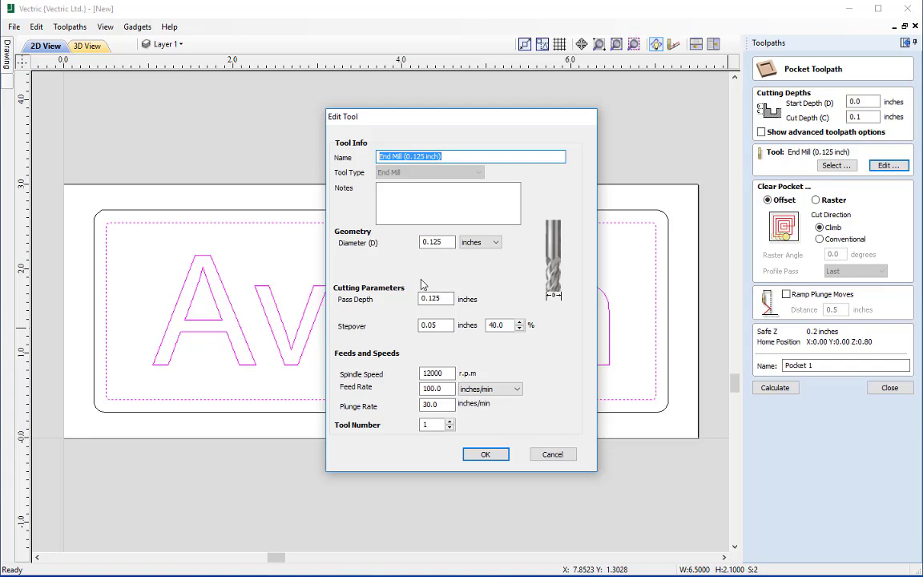
left_click(509, 324)
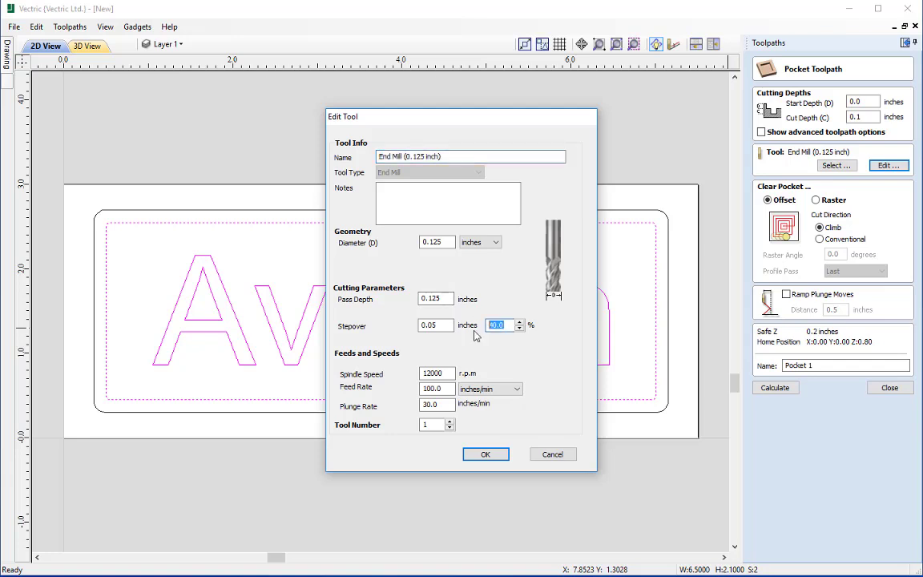
type("20")
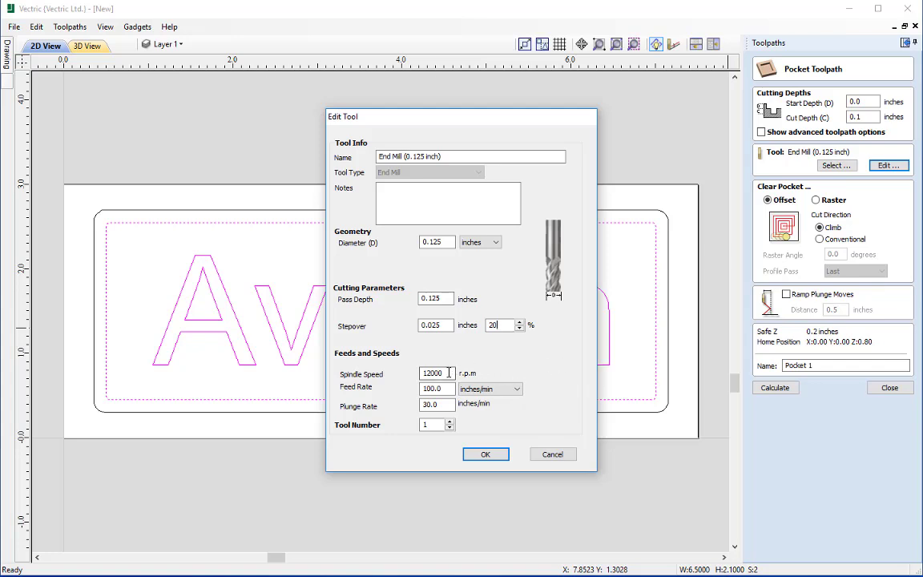
left_click_drag(441, 372, 395, 372)
type("6000")
left_click_drag(451, 388, 396, 390)
type("50")
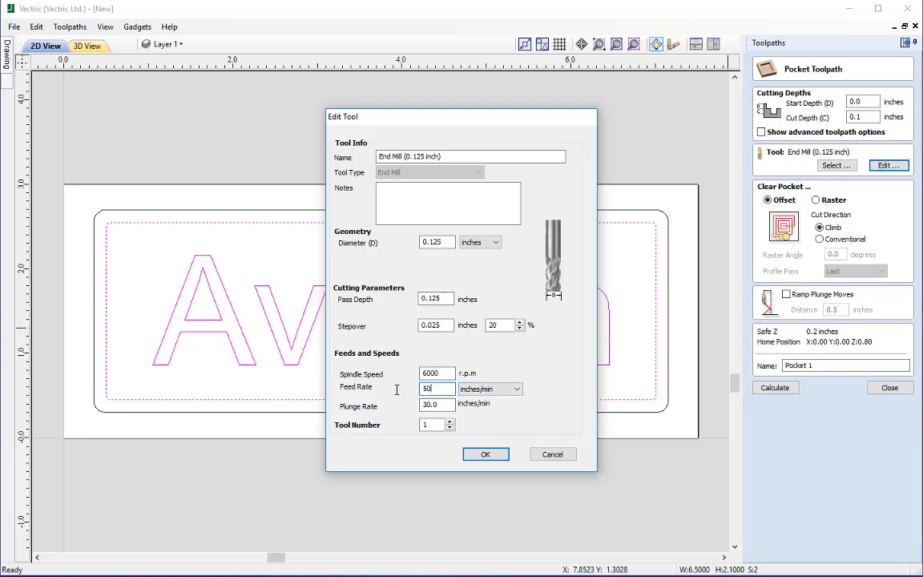
key("Tab")
type("10")
left_click(485, 454)
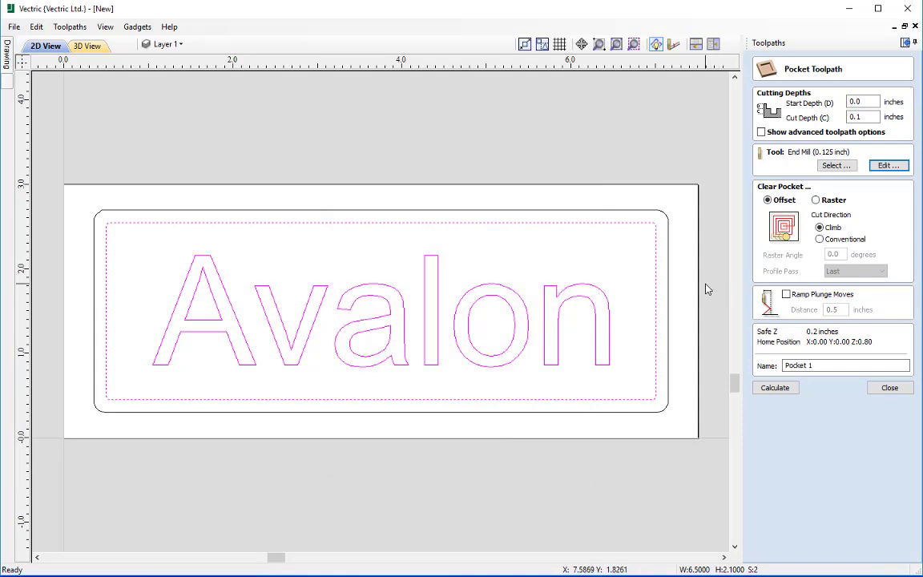
left_click(887, 165)
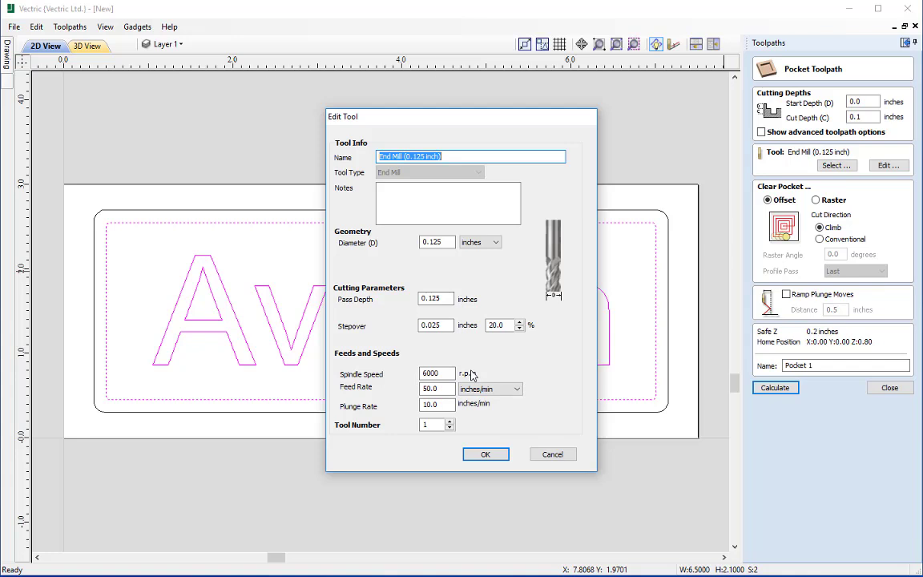
left_click(486, 455)
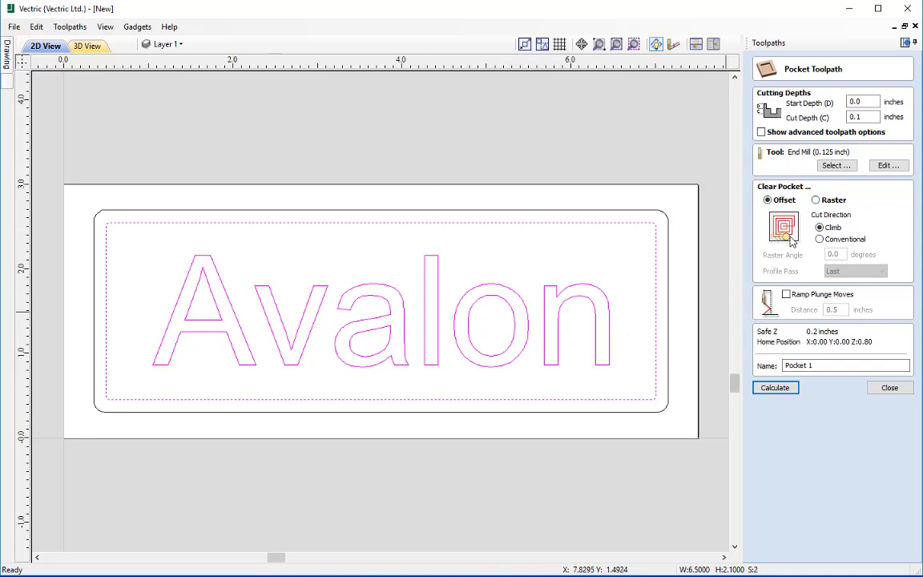
left_click(818, 202)
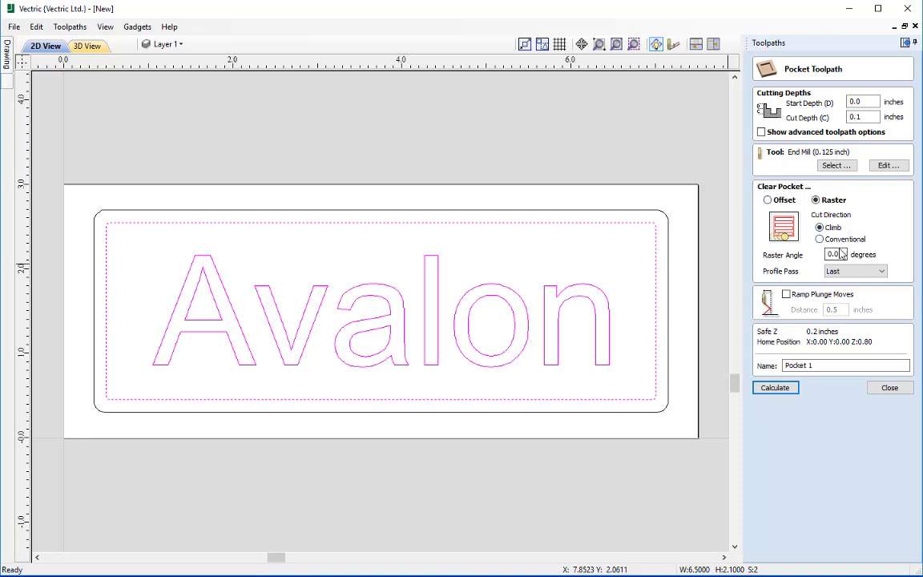
key("Tab")
left_click(767, 200)
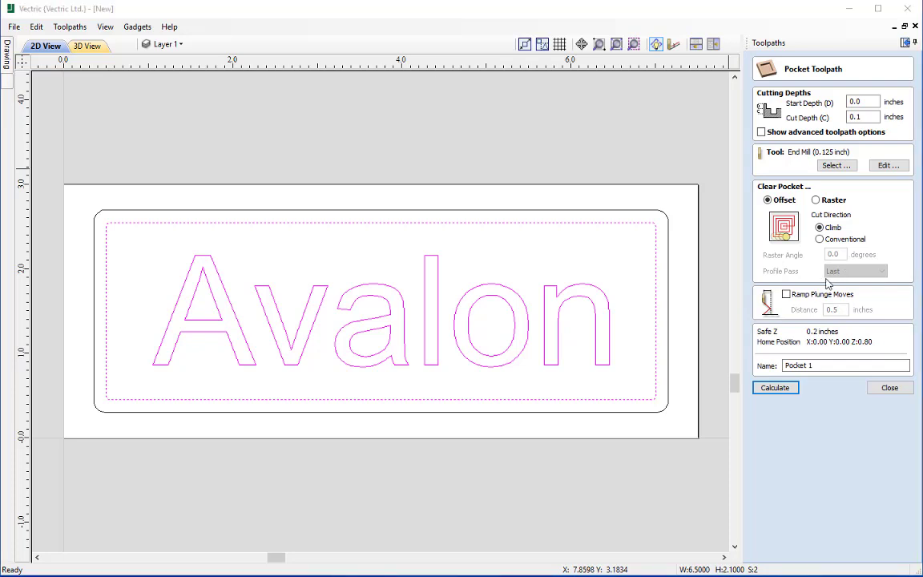
Step: Enable ramp plunge moves for the pocket toolpath with a distance of 0.5 inches
left_click(787, 294)
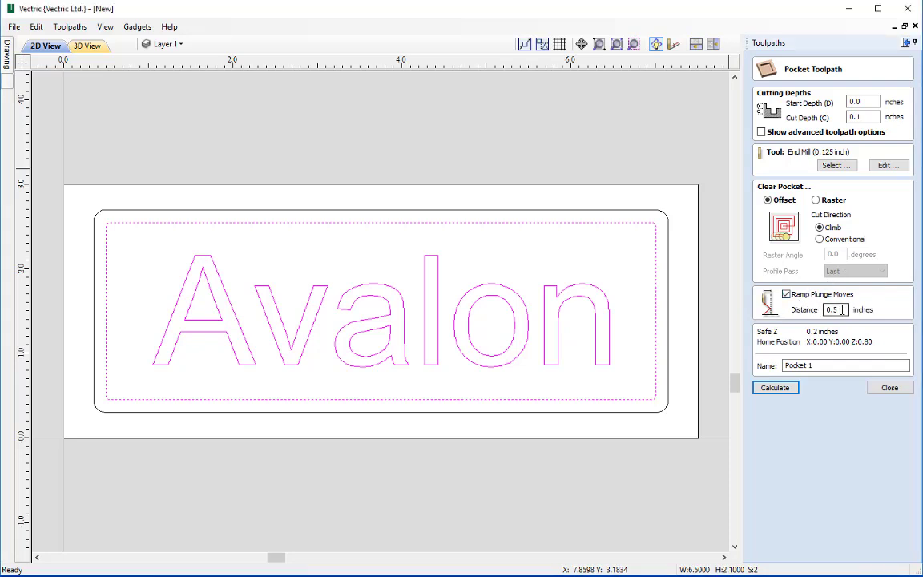
double_click(826, 309)
type("0.5")
Step: Name the toolpath "Pocket 0.125EM" and calculate it
left_click(830, 365)
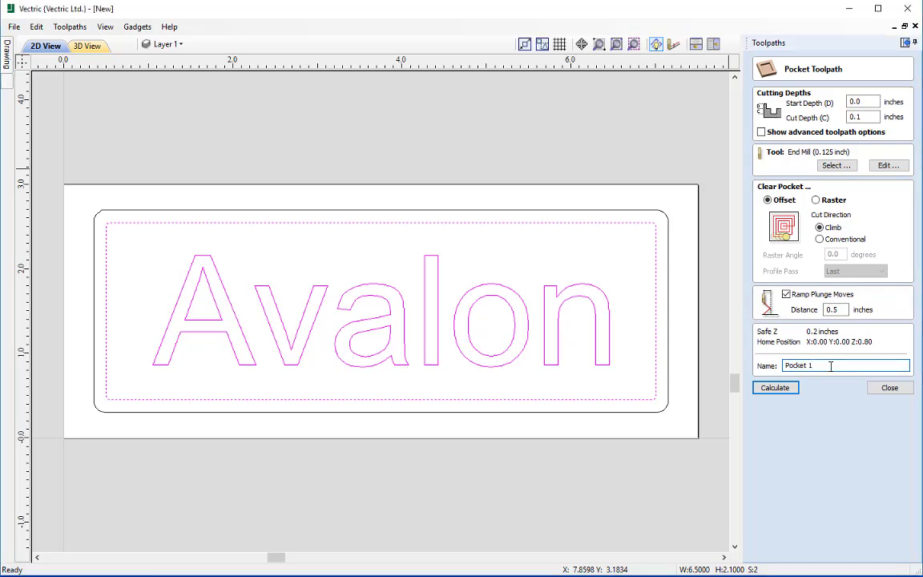
key("BackSpace")
type("0.125EM")
left_click(774, 389)
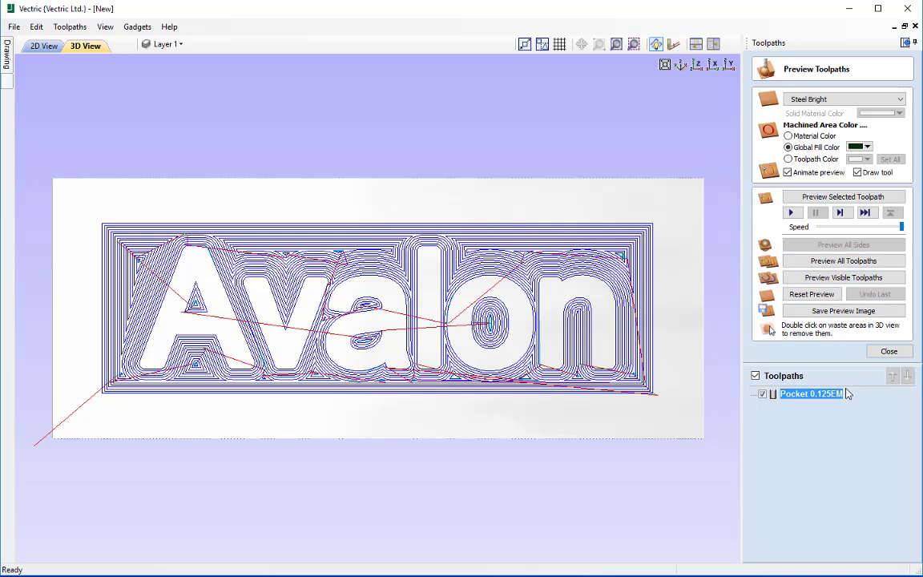
Step: Examine the calculated pocket toolpath's summary, plunge ramps and offset passes in 3D, and return to the plan view
mouse_move(837, 402)
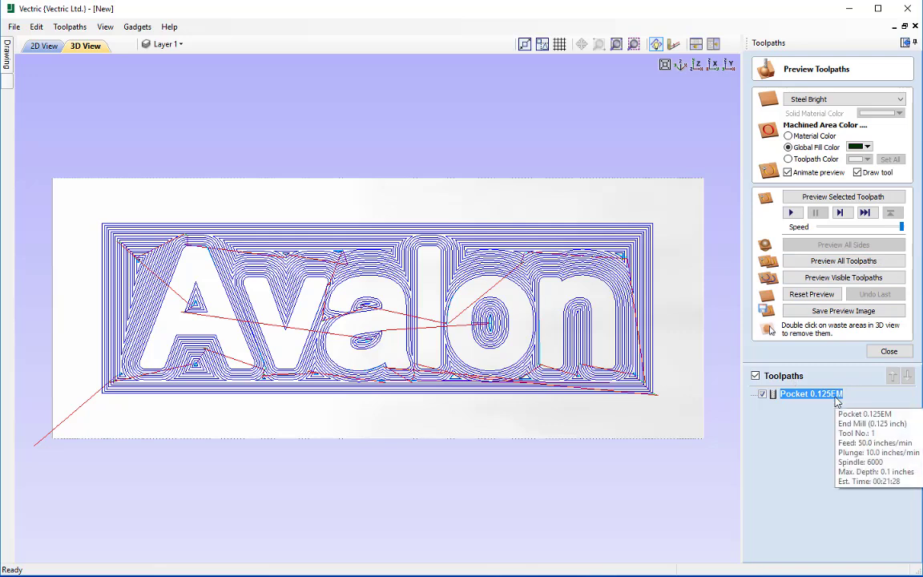
left_click(762, 394)
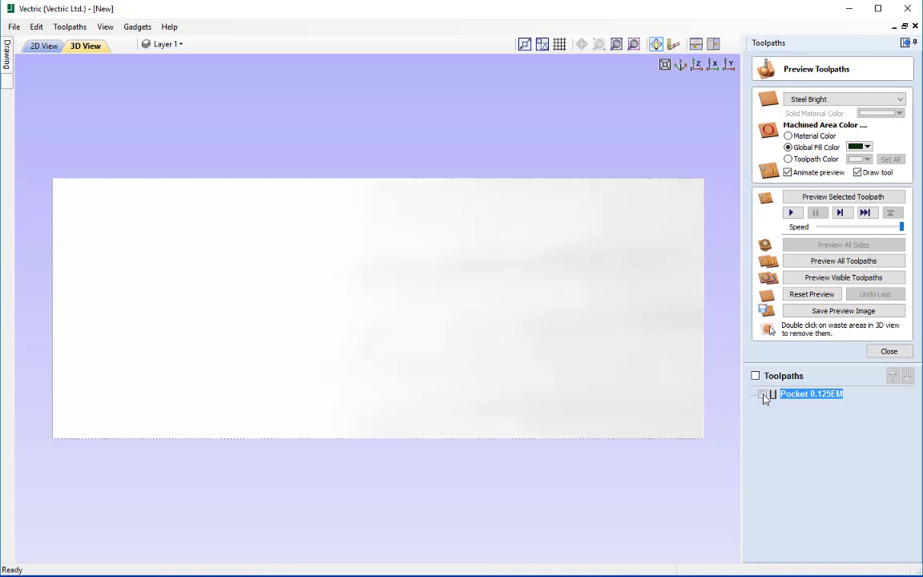
left_click(763, 394)
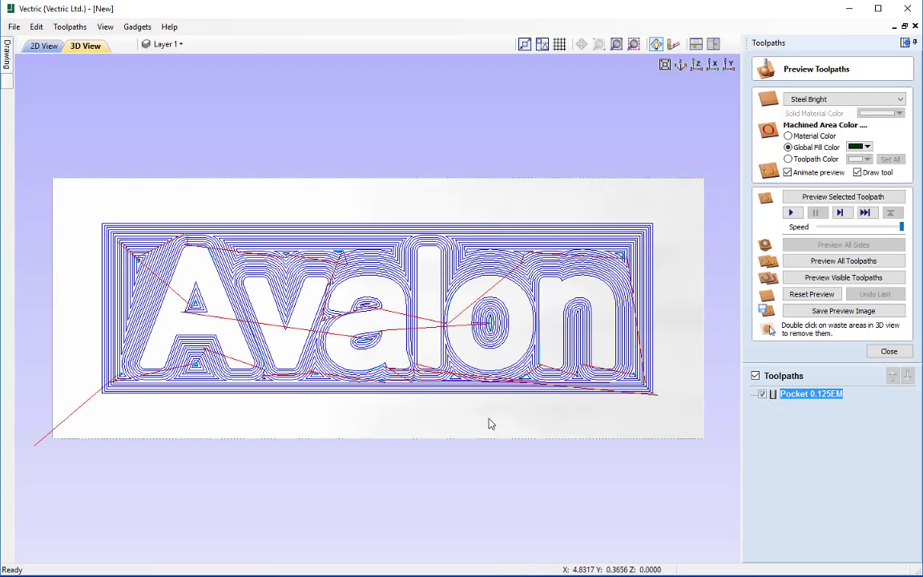
left_click_drag(501, 435, 300, 374)
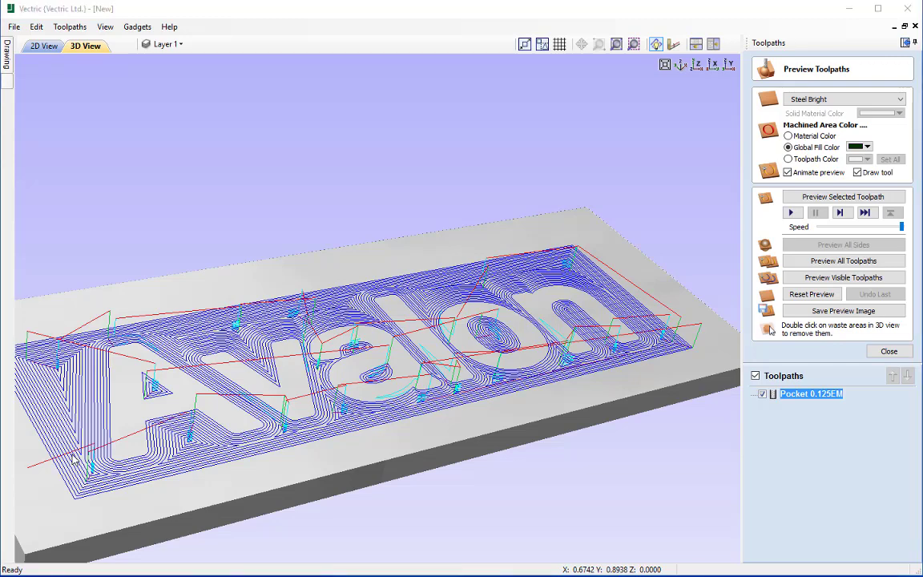
scroll(267, 498, "up", 2)
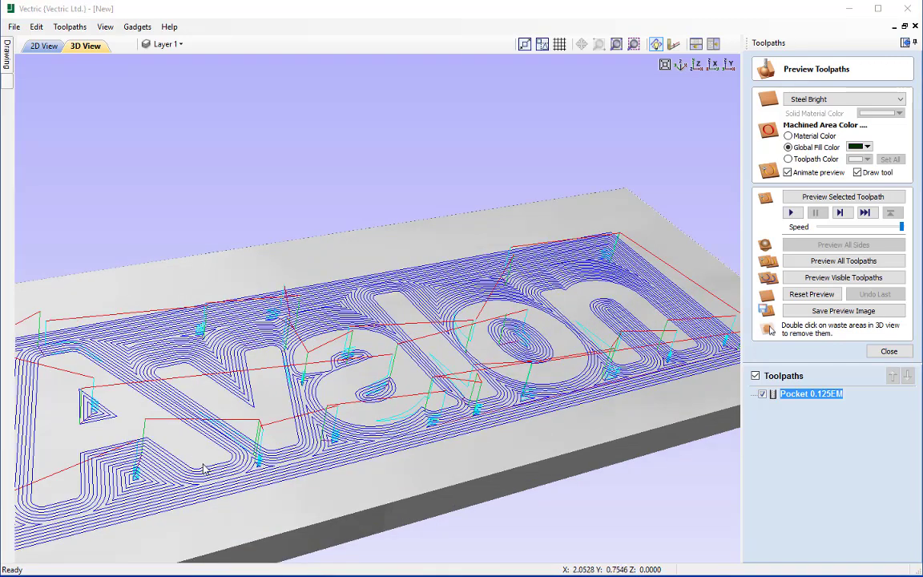
scroll(267, 498, "up", 4)
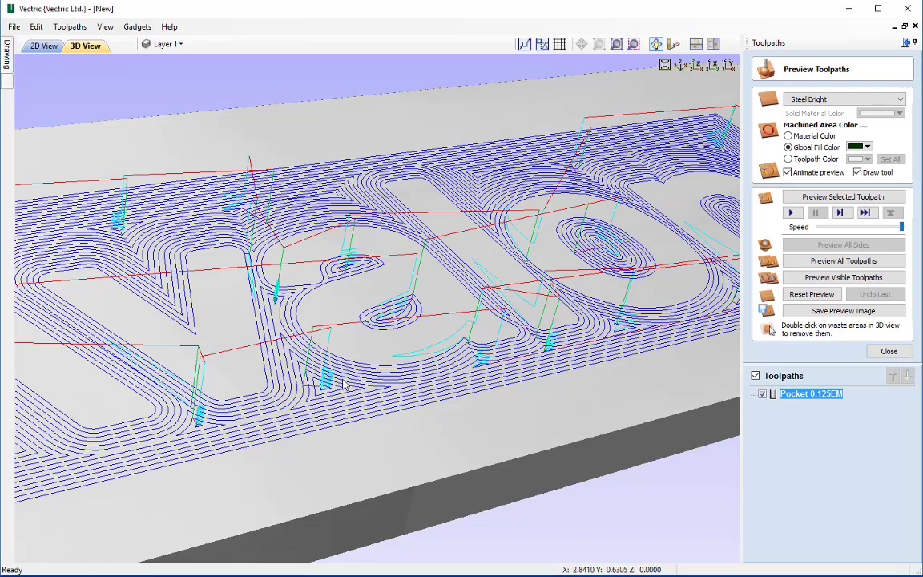
left_click(697, 65)
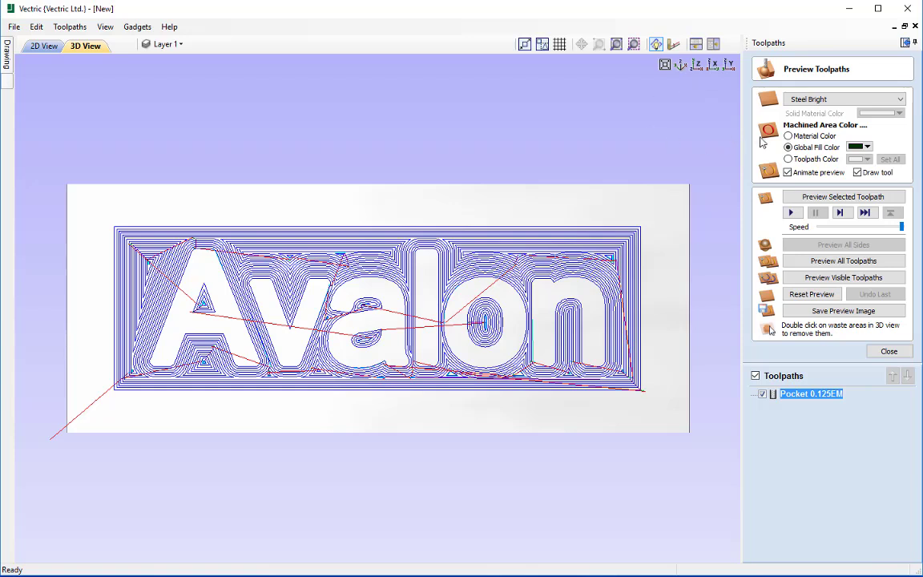
Step: Set the toolpath preview's material to Beech Light
left_click(811, 101)
scroll(868, 193, "up", 2)
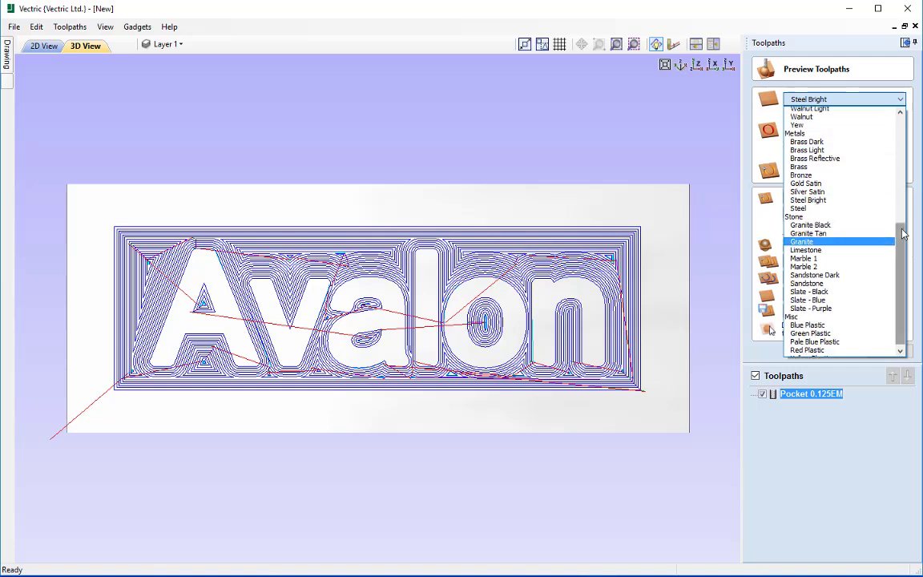
left_click_drag(903, 233, 902, 116)
left_click(834, 138)
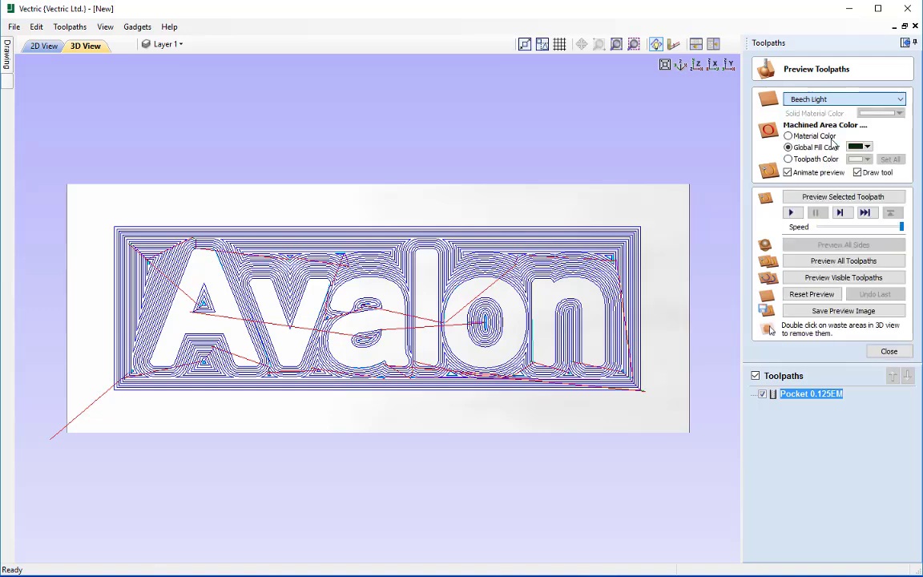
Step: Set the toolpath preview's material to Steel Bright
left_click(841, 100)
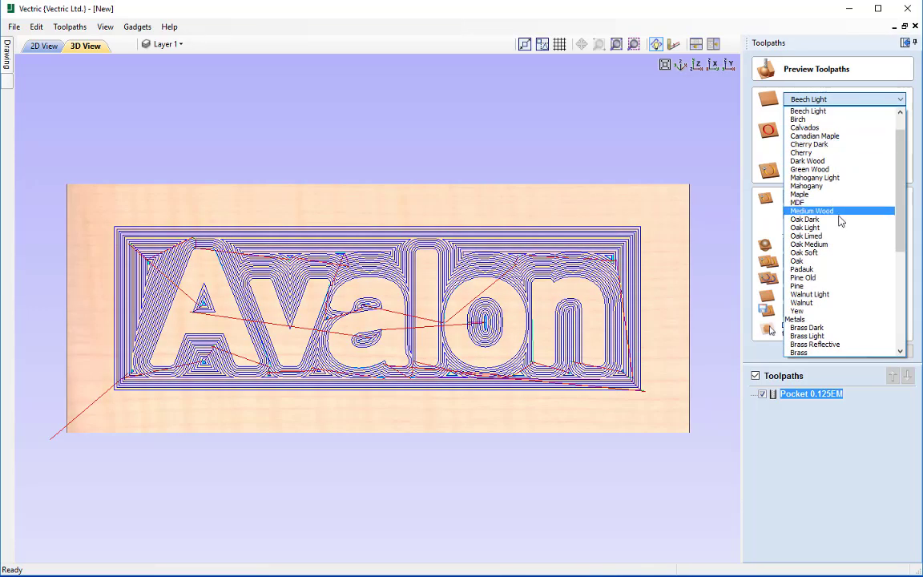
scroll(841, 221, "down", 5)
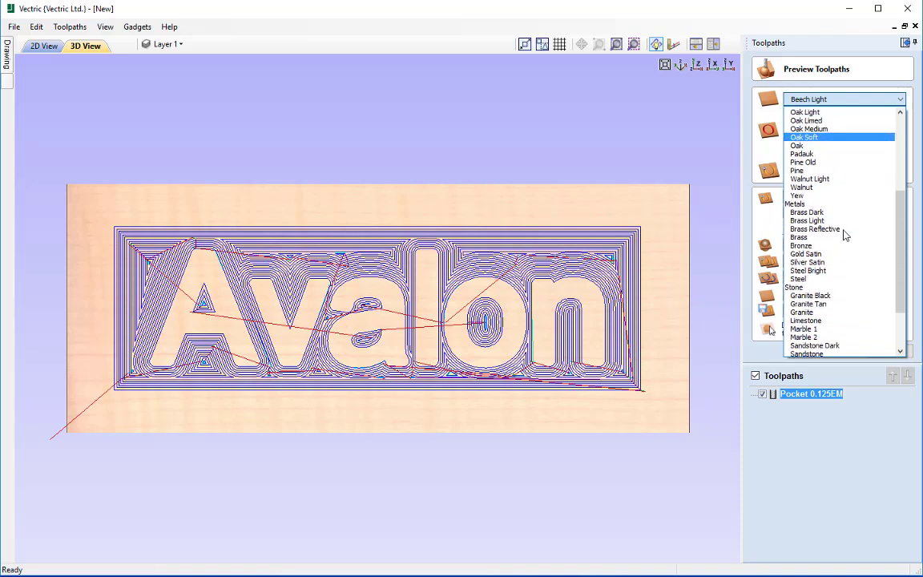
scroll(843, 234, "down", 1)
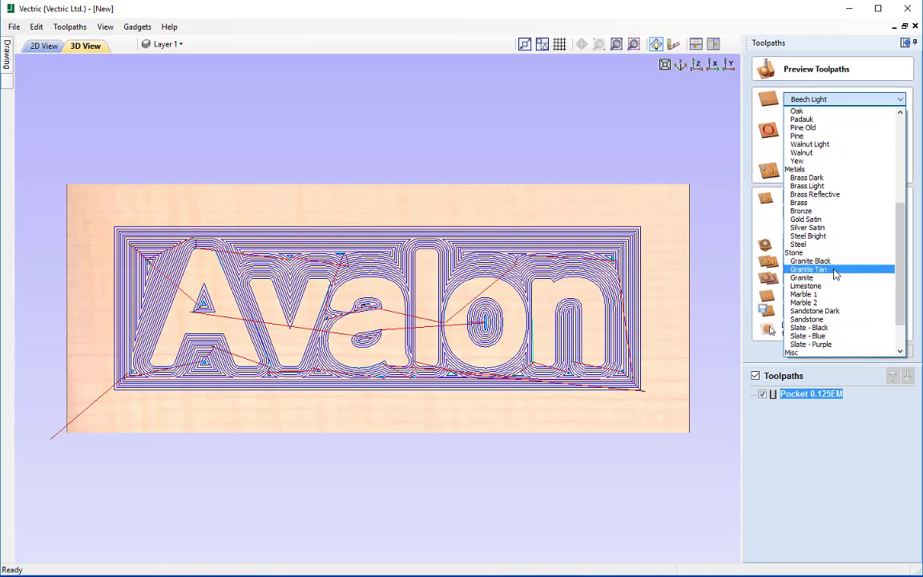
left_click(838, 237)
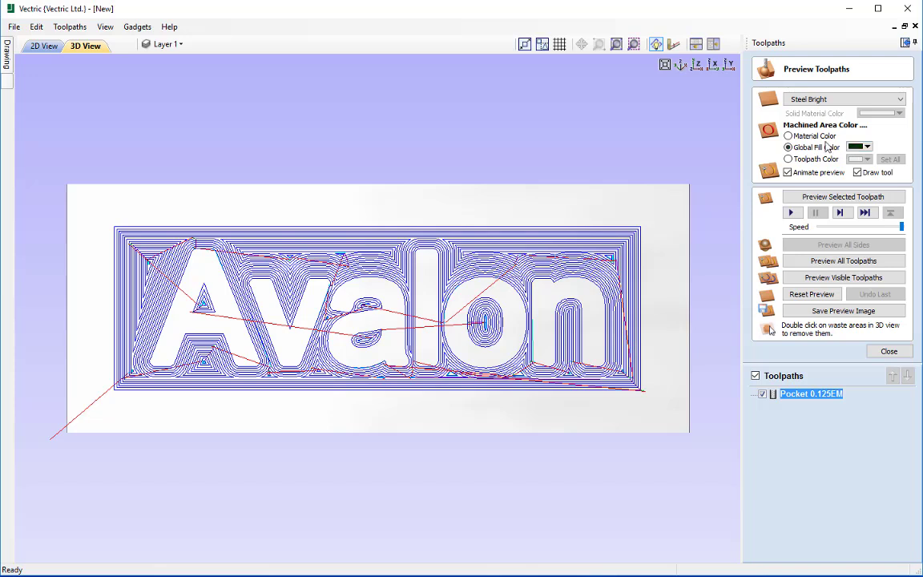
Step: Try the material colour for the machined areas, and settle on a dark green global fill colour
key("Up")
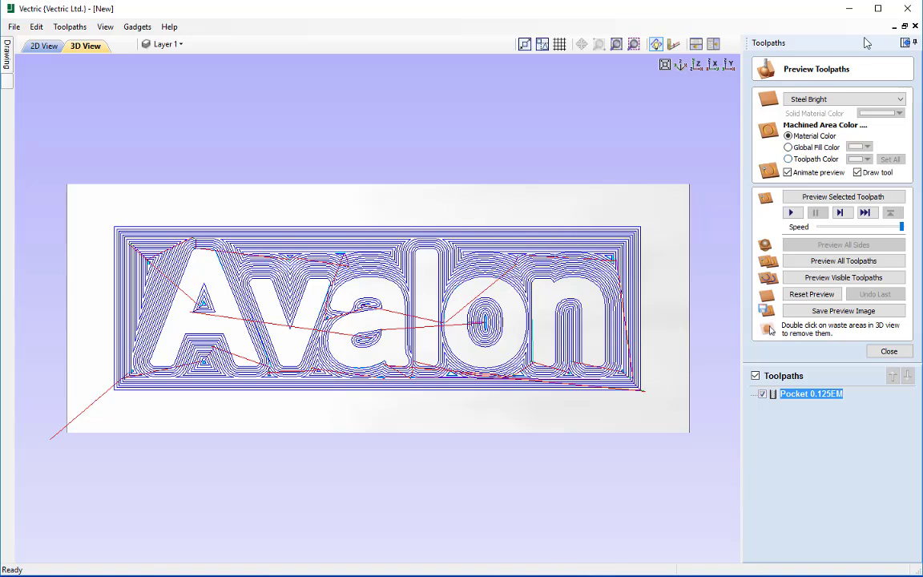
left_click(788, 147)
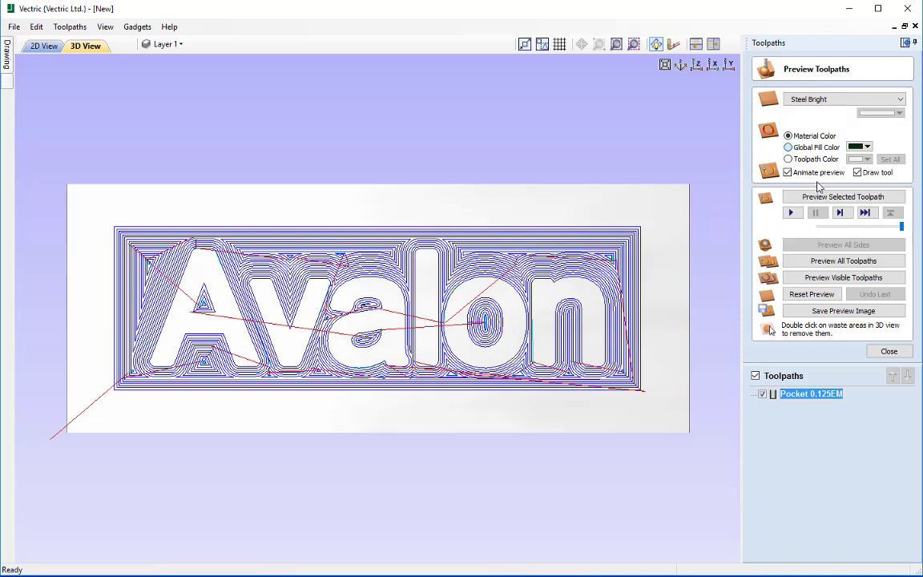
left_click(865, 147)
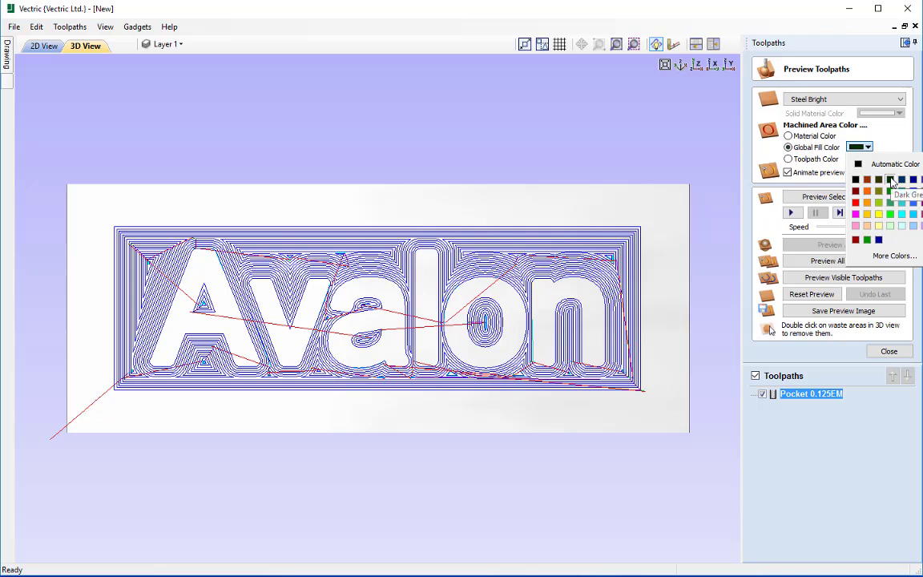
left_click(891, 180)
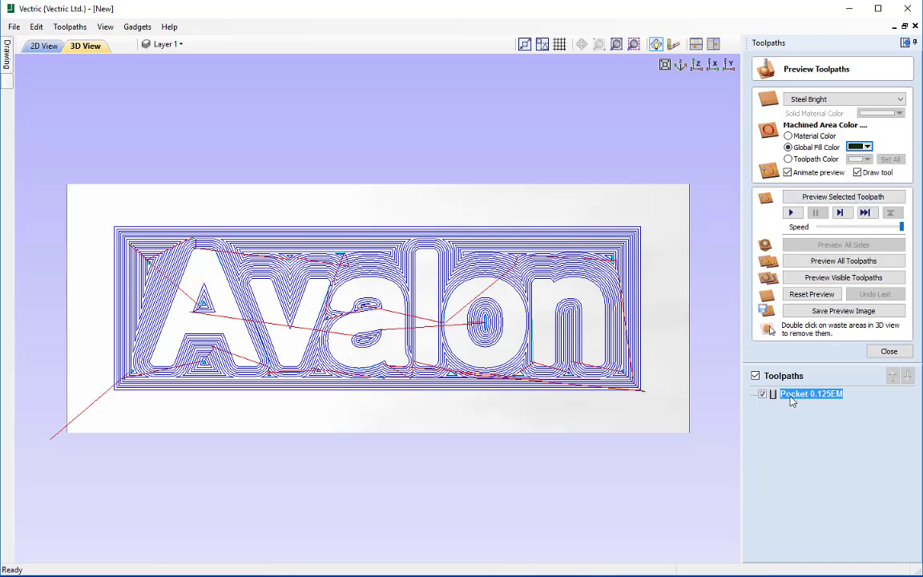
Step: Preview the selected pocket toolpath, inspect the carved nameplate in 3D, and close the preview settings
mouse_move(809, 396)
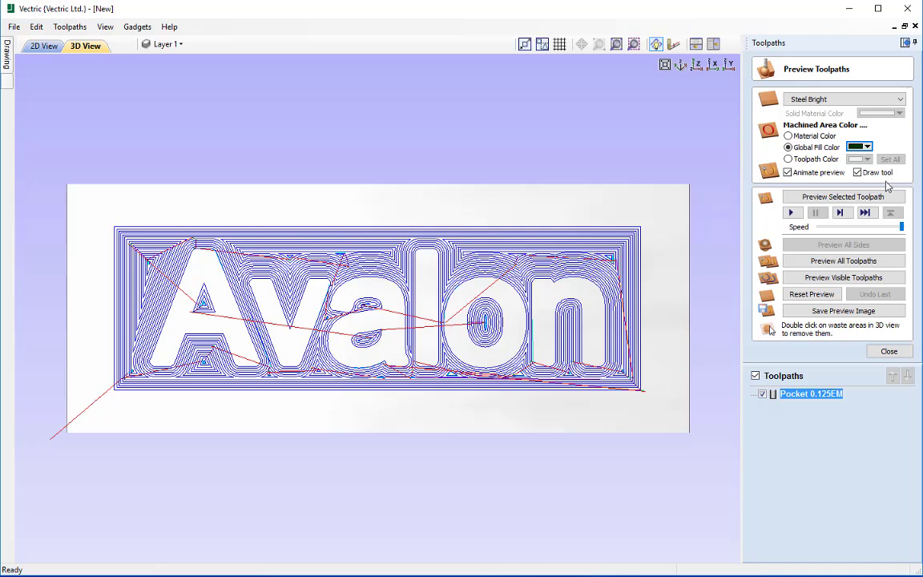
left_click(835, 197)
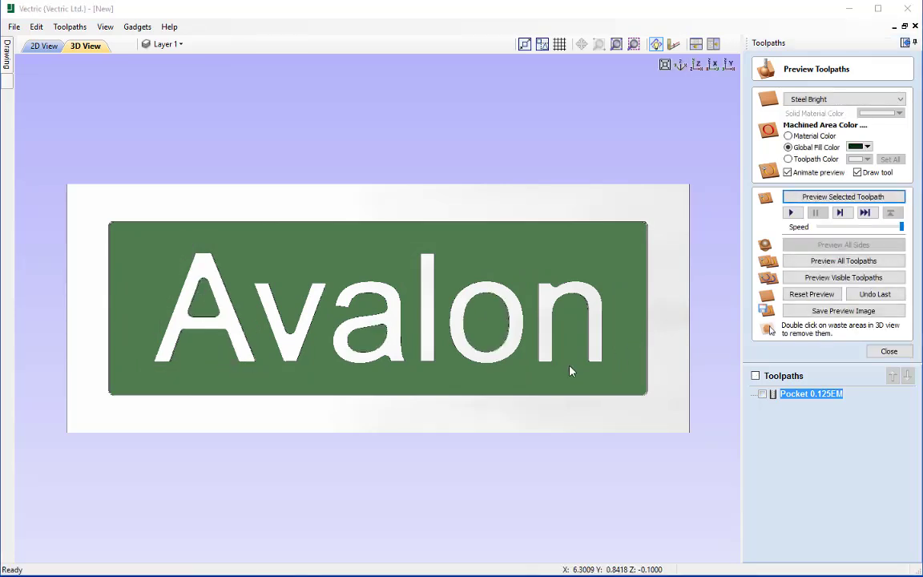
left_click_drag(570, 370, 314, 352)
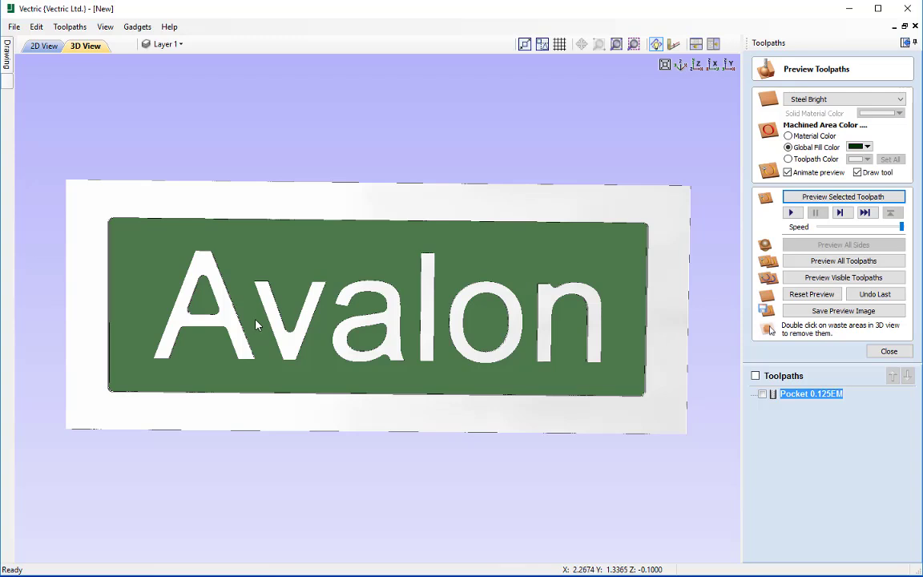
left_click(888, 353)
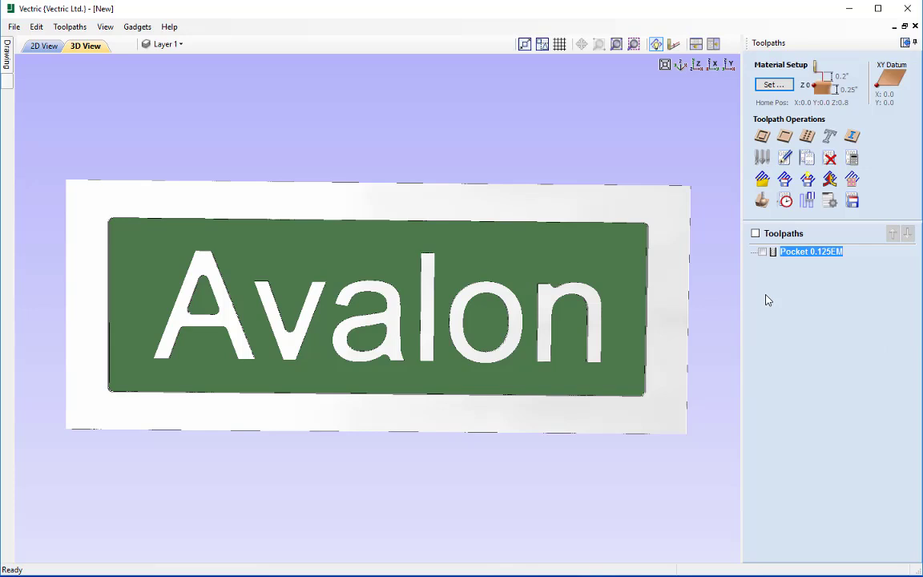
Step: Select only the outer rounded border in the 2D drawing and start a 2D profile toolpath for it
left_click(44, 47)
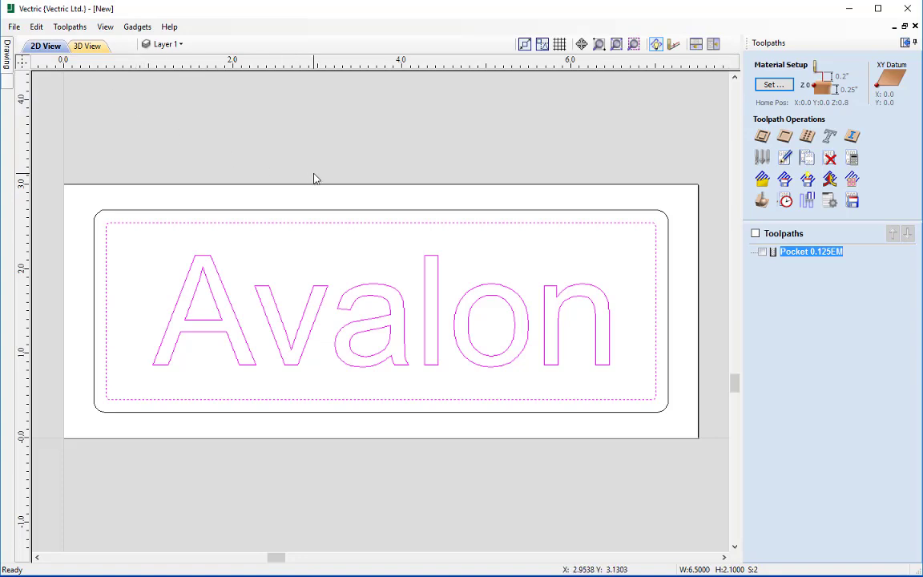
left_click(374, 198)
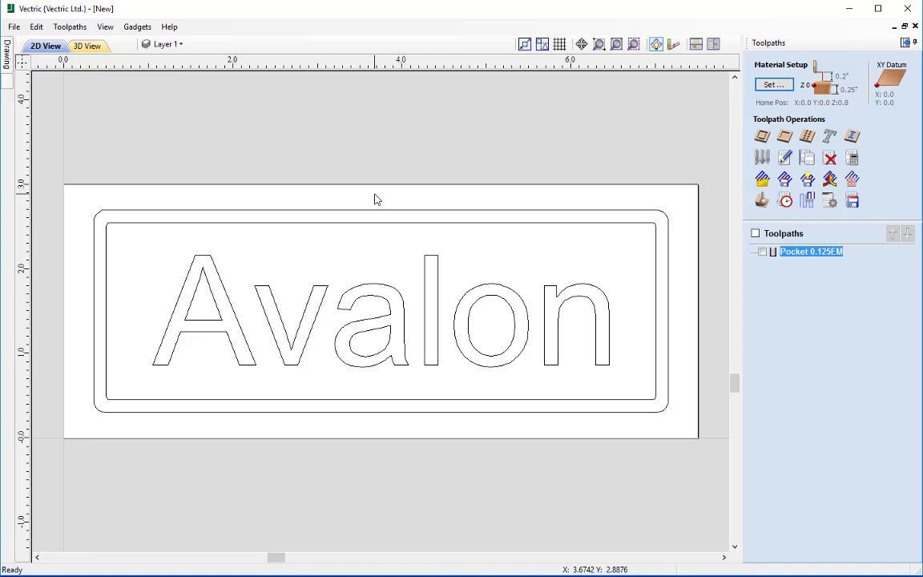
left_click(381, 211)
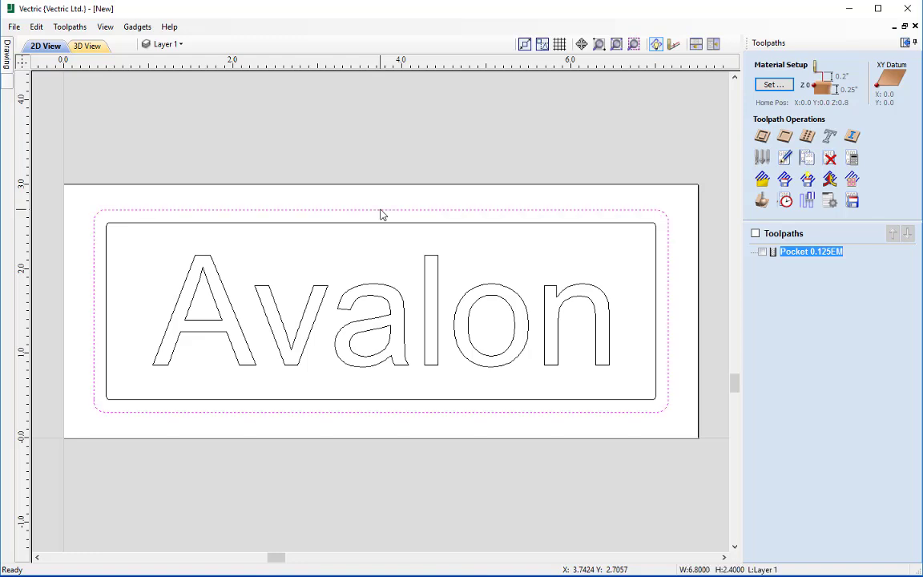
left_click(761, 138)
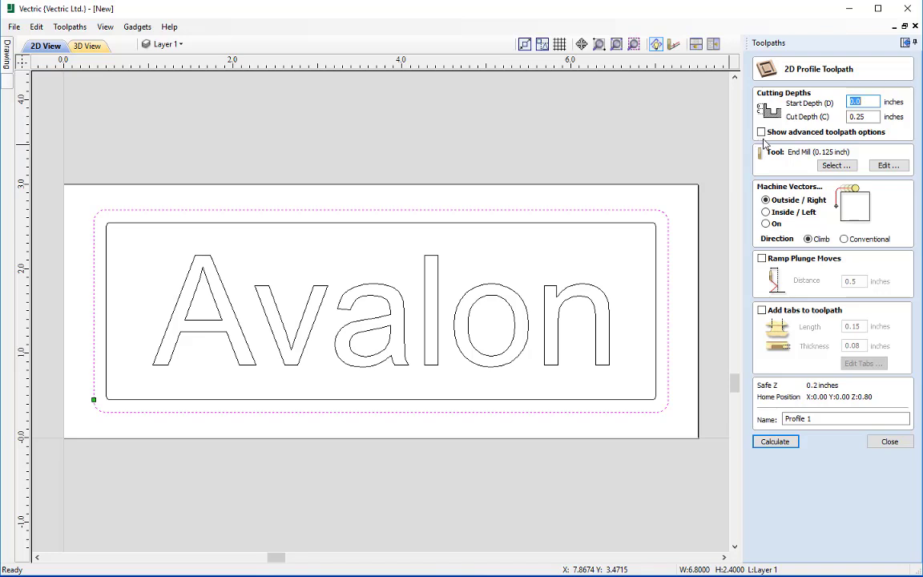
Step: Set the profile's cut depth to 0.25 inches and choose the imperial 0.125 inch end mill
left_click(876, 117)
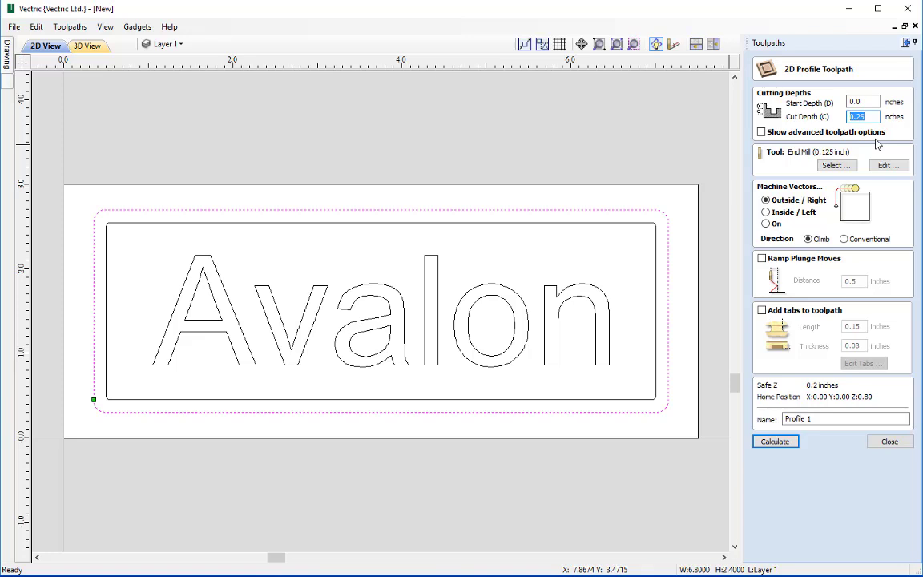
type("z")
key("ctrl+z")
left_click(838, 167)
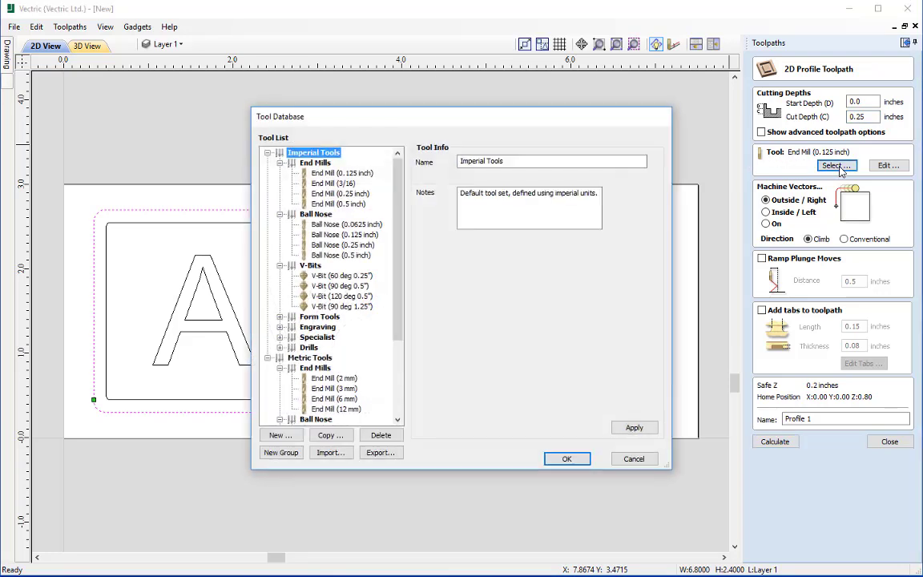
left_click(344, 173)
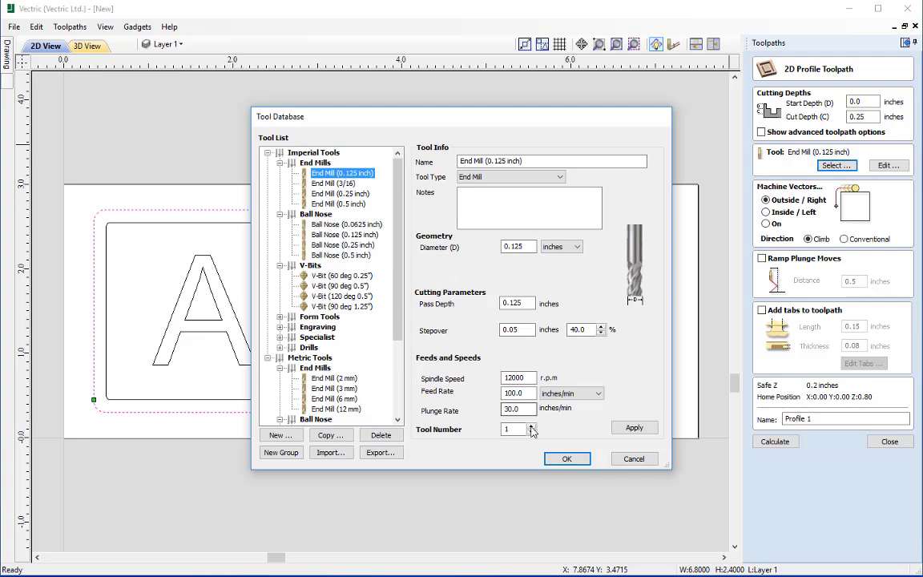
left_click(560, 459)
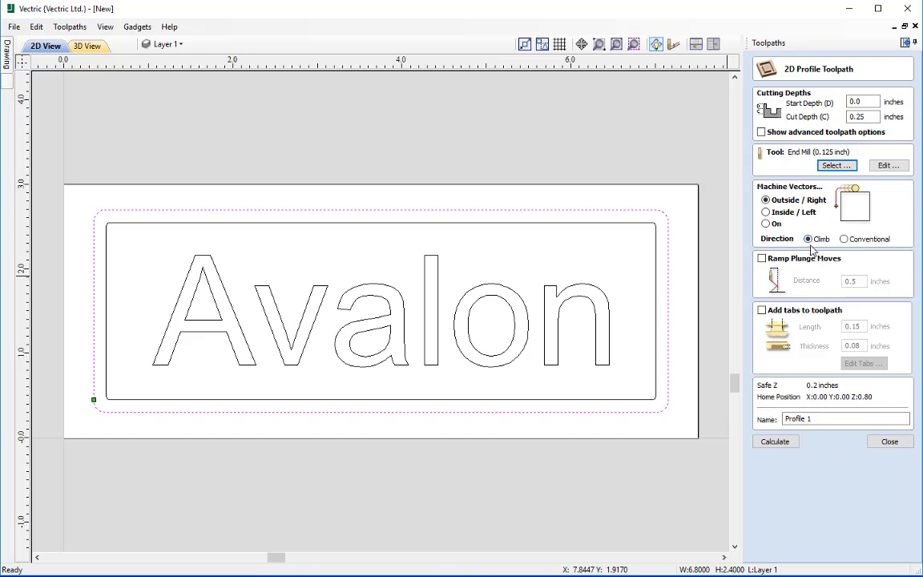
Step: Enable ramp plunge moves for the profile toolpath with a distance of 0.5 inches
left_click(761, 258)
key("Tab")
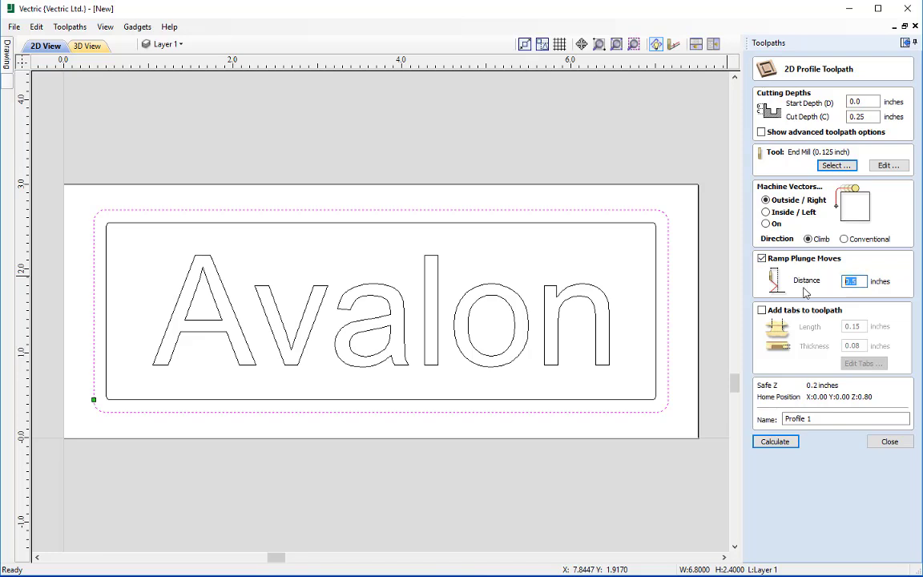
type("0.5")
Step: Enable tabs on the profile toolpath with a length of 0.15 inches and a thickness of 0.08 inches
left_click(762, 311)
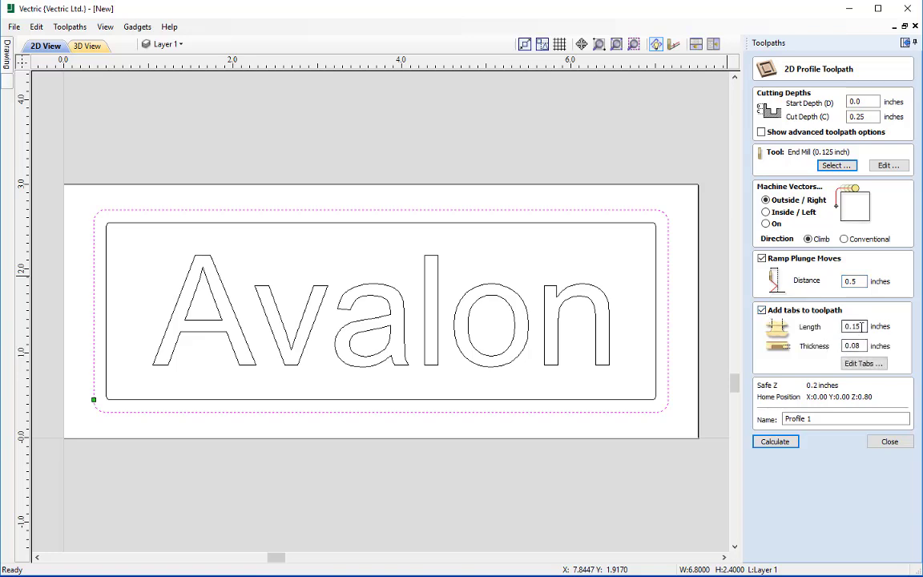
key("Tab")
type("0.15")
key("Tab")
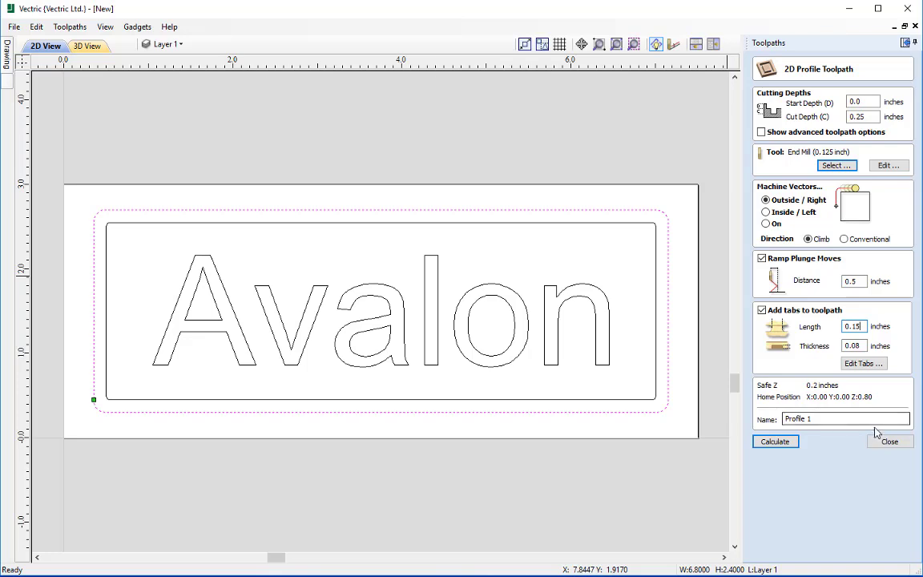
type("0.08")
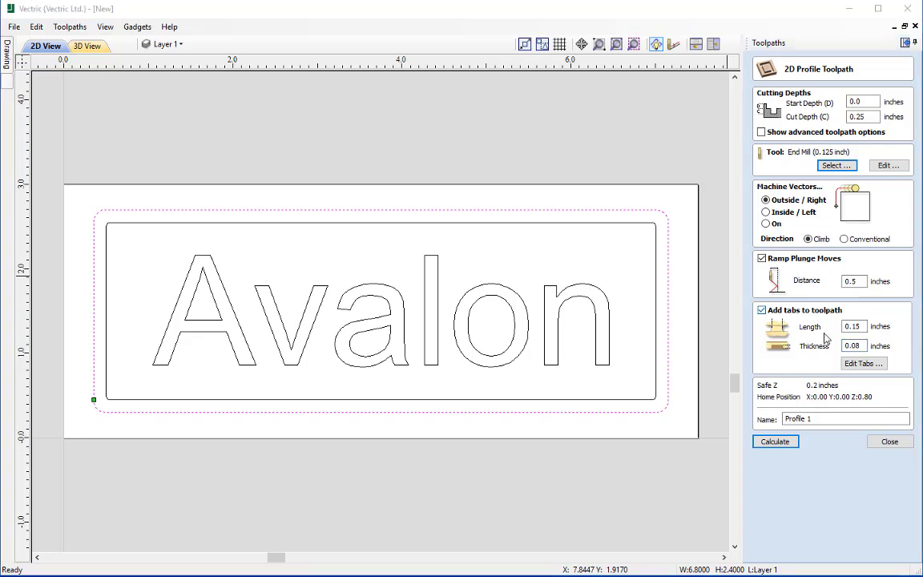
Step: Name the profile toolpath "Profile Cut Out 0.125EM" and calculate it, accepting it without tabs
left_click(830, 420)
key("BackSpace")
type("C")
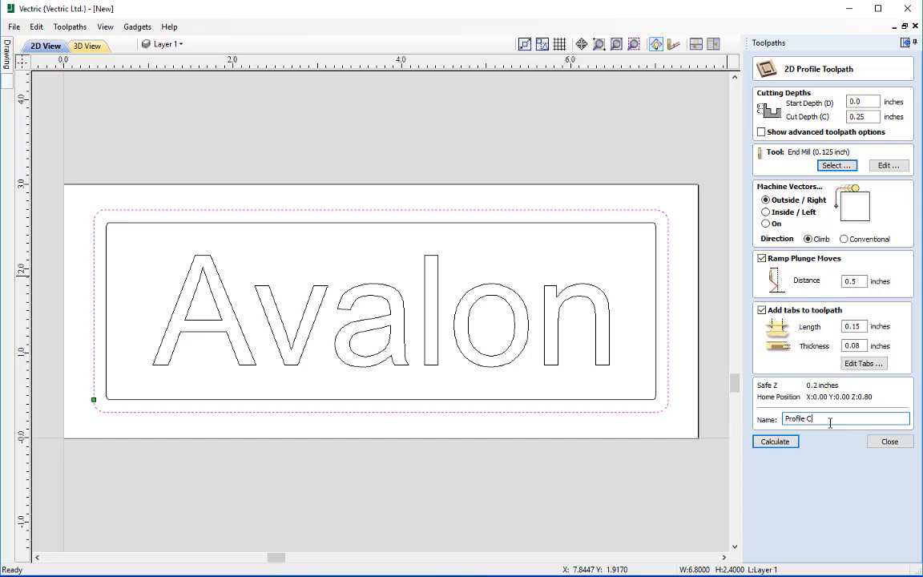
type("ut Out 0.125EM")
left_click(830, 420)
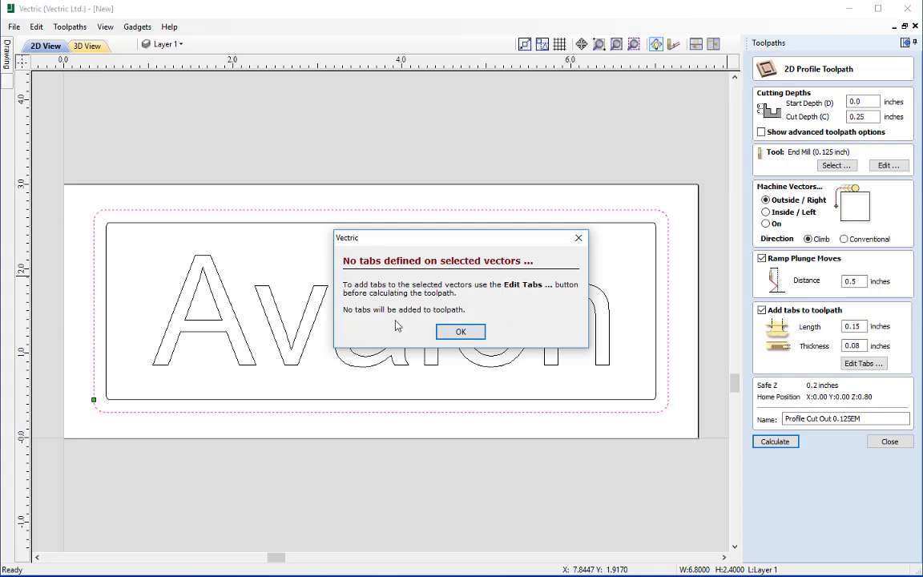
left_click(462, 331)
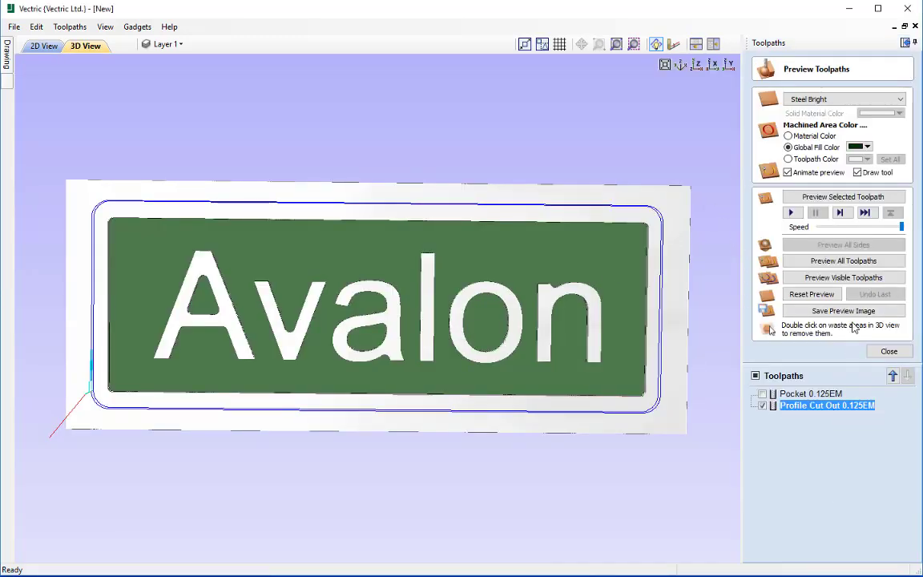
Step: Preview the profile cut-out toolpath and undo that last preview
left_click(845, 197)
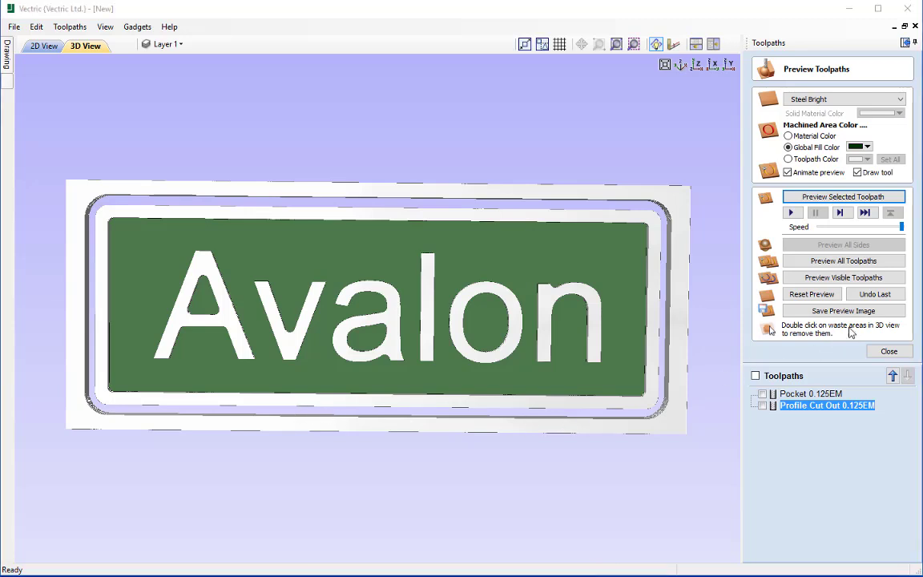
left_click(877, 294)
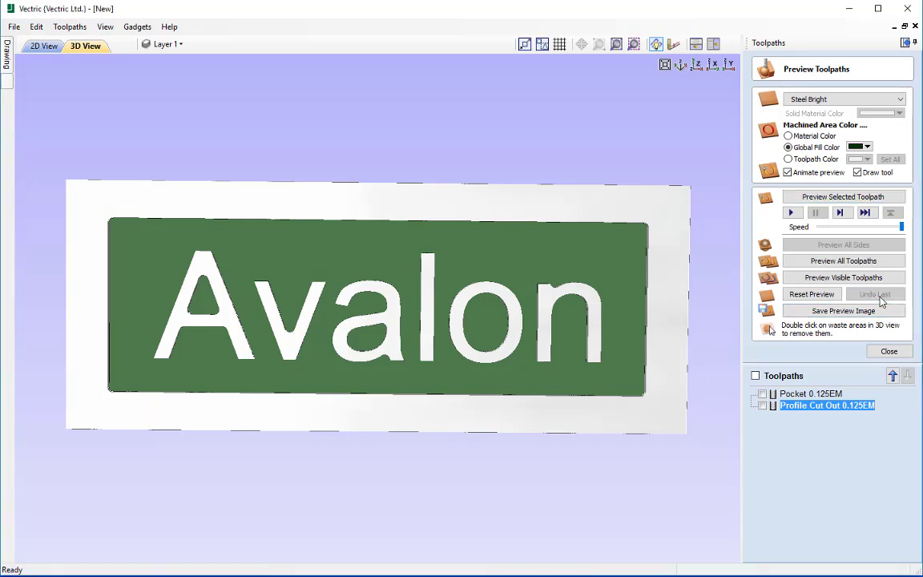
Step: Reopen the profile cut-out toolpath and add a constant number of 4 tabs around its outer border
double_click(820, 406)
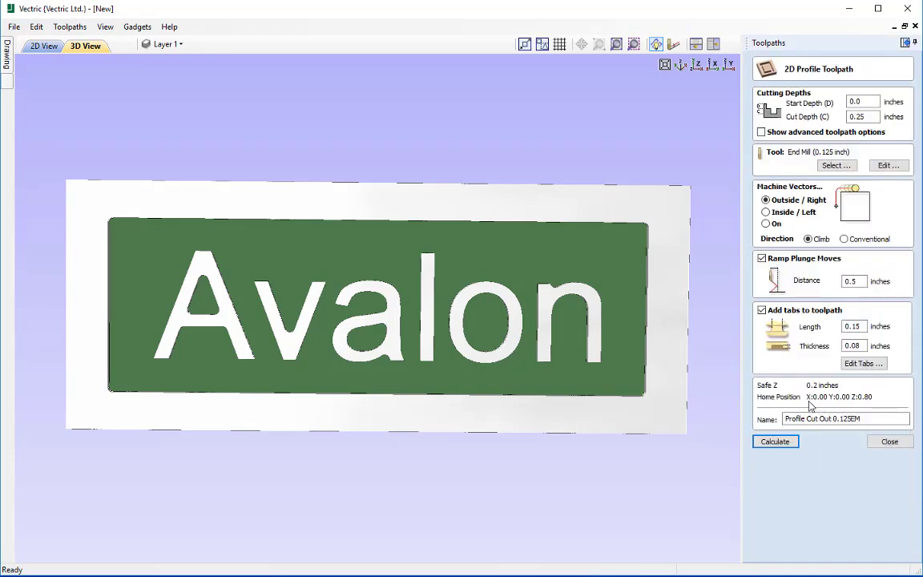
left_click(868, 366)
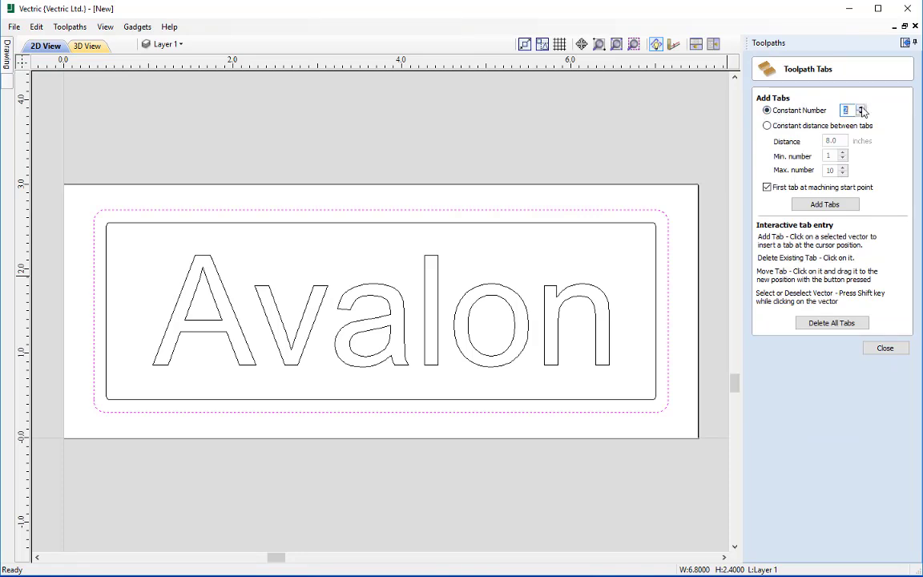
left_click(824, 205)
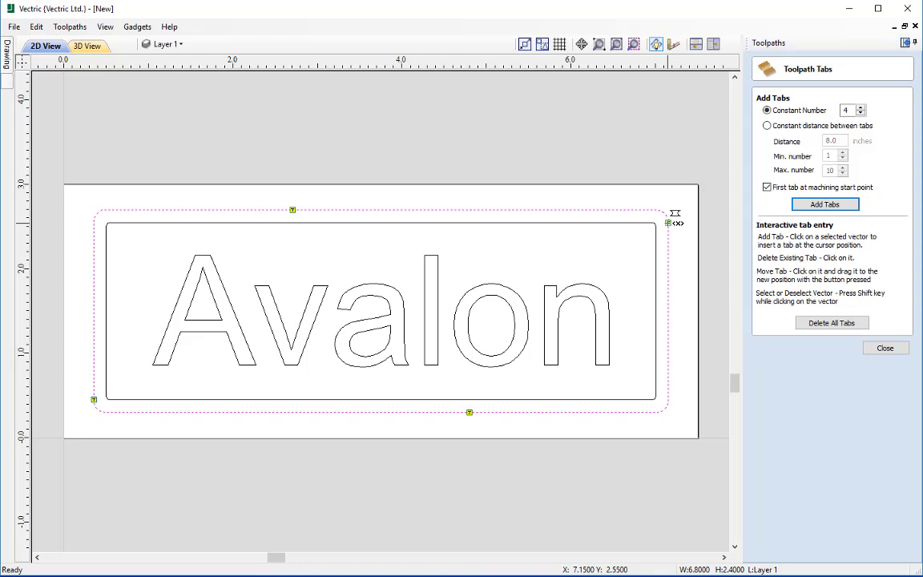
Step: Reposition the four tabs to about the middle of each side of the outer border and finish tab editing
left_click_drag(668, 223, 671, 306)
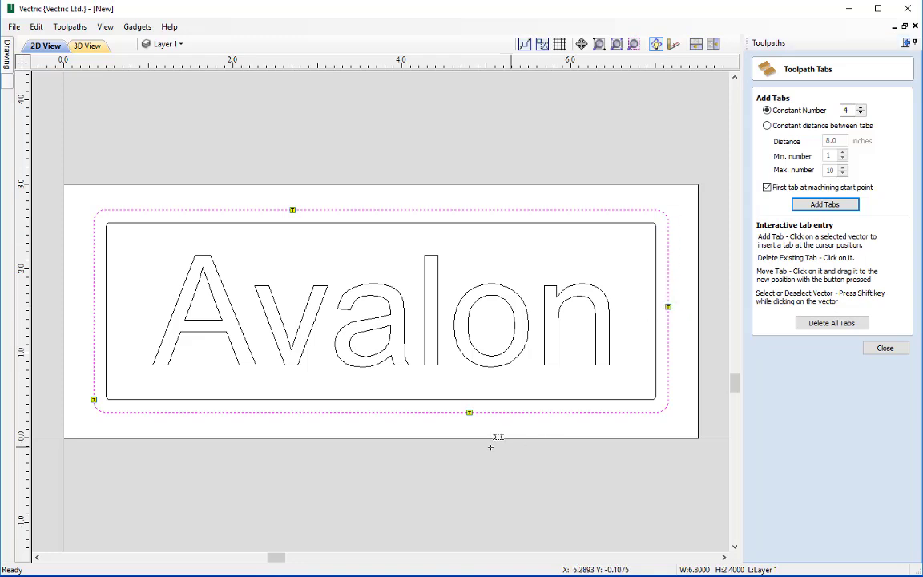
left_click_drag(405, 412, 384, 412)
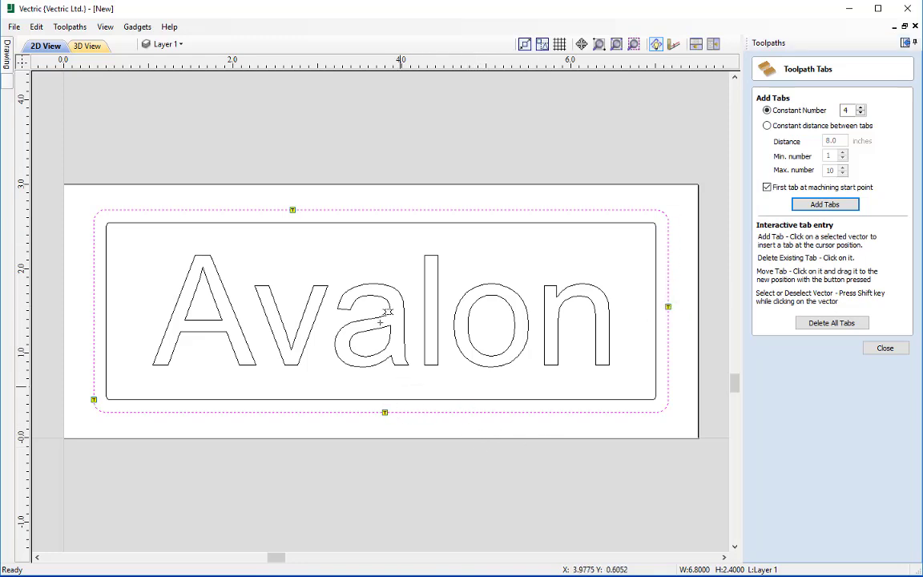
left_click_drag(382, 209, 379, 210)
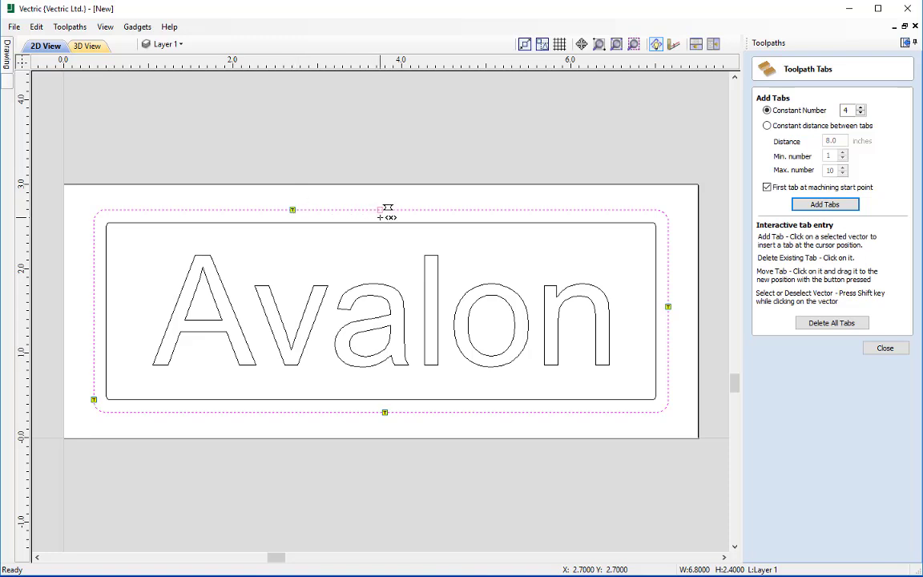
left_click_drag(99, 392, 96, 311)
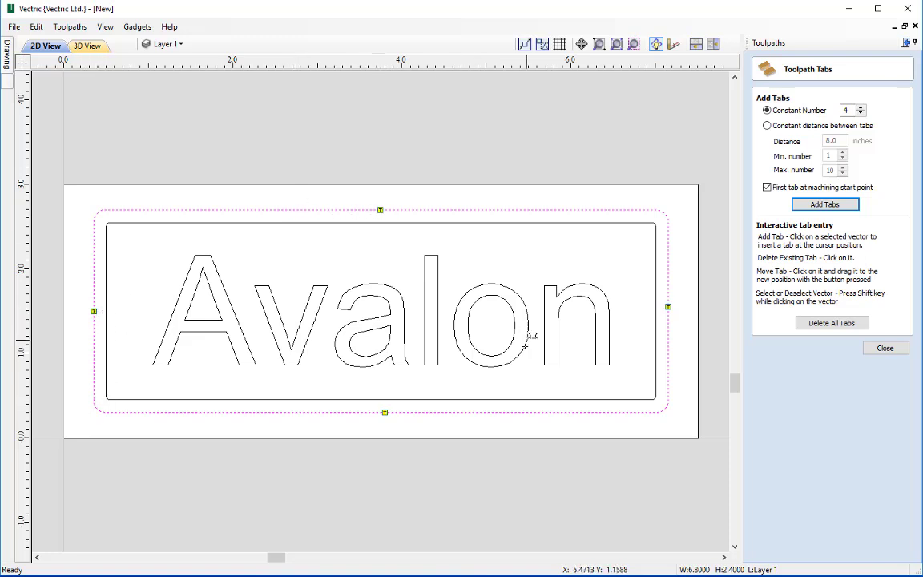
left_click(889, 349)
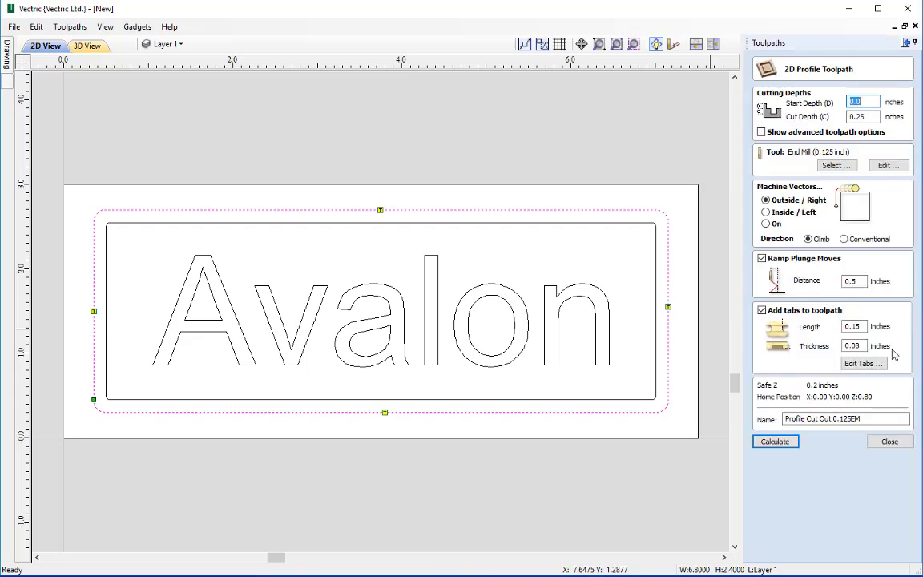
Step: Recalculate the profile toolpath with its tabs and preview its cut from above
left_click(770, 441)
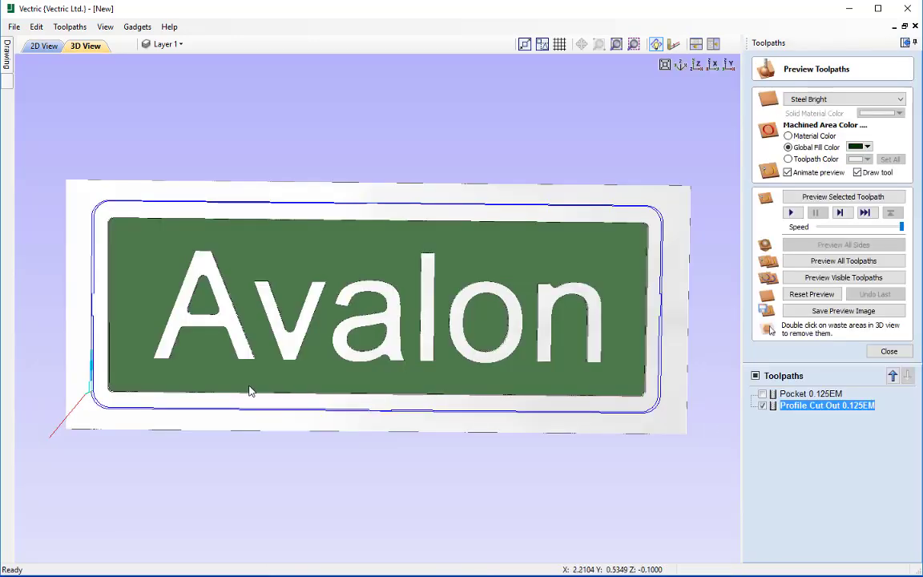
left_click_drag(241, 392, 130, 361)
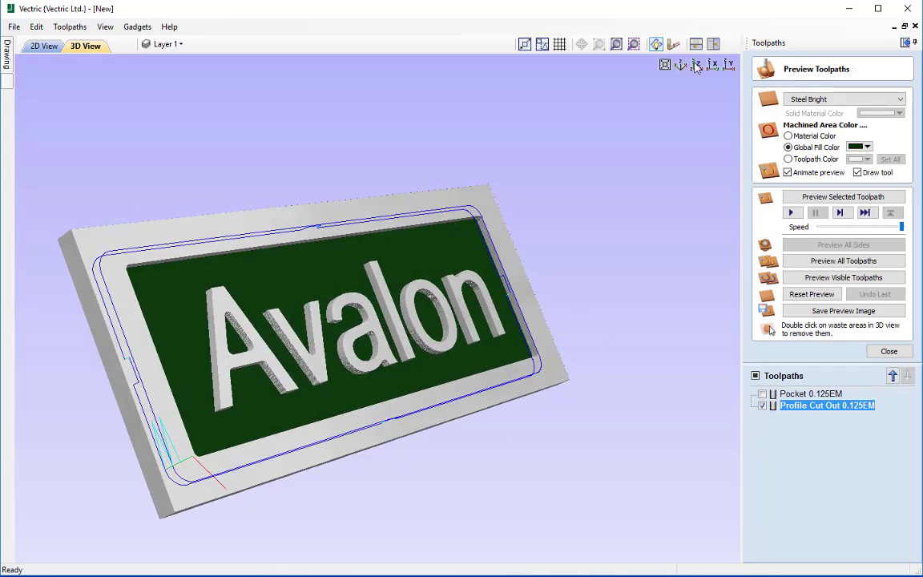
left_click(696, 64)
left_click(814, 201)
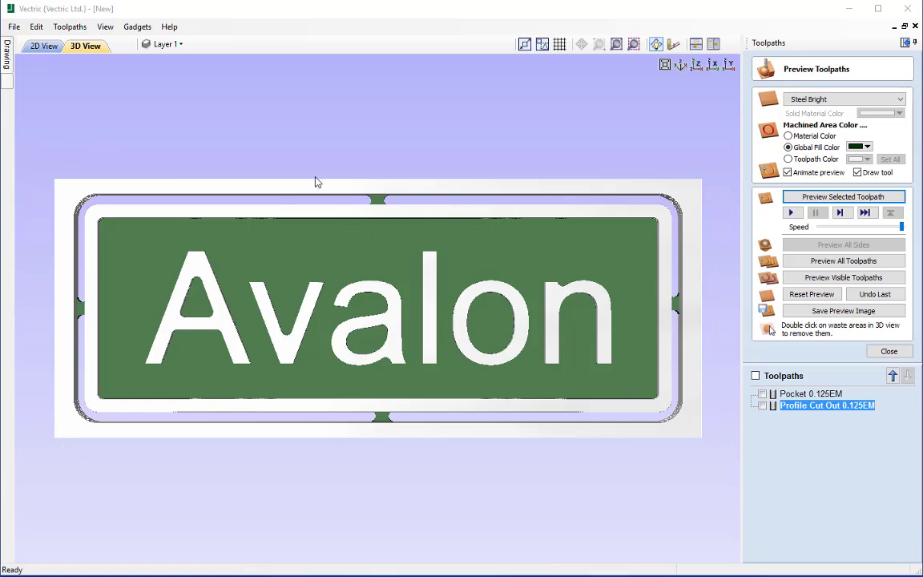
left_click(105, 31)
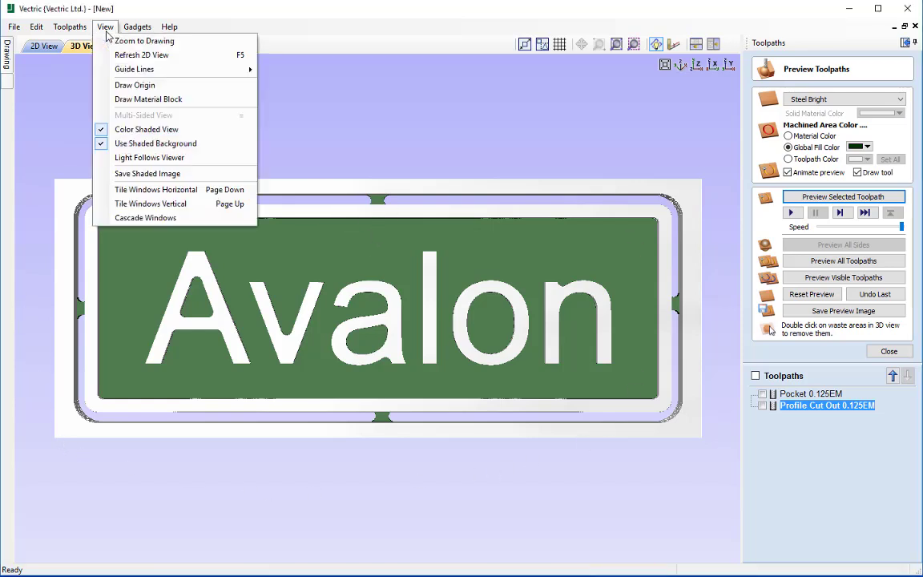
left_click(167, 174)
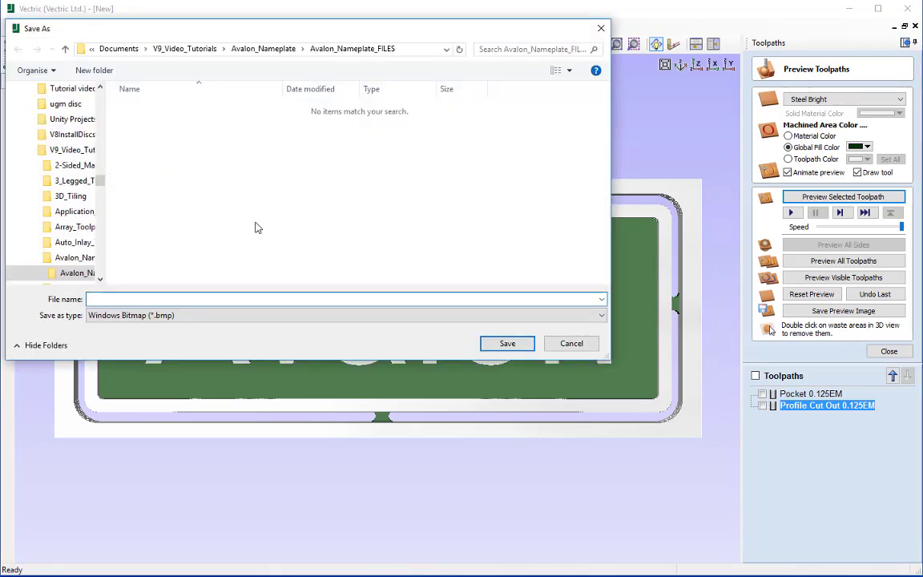
left_click(567, 342)
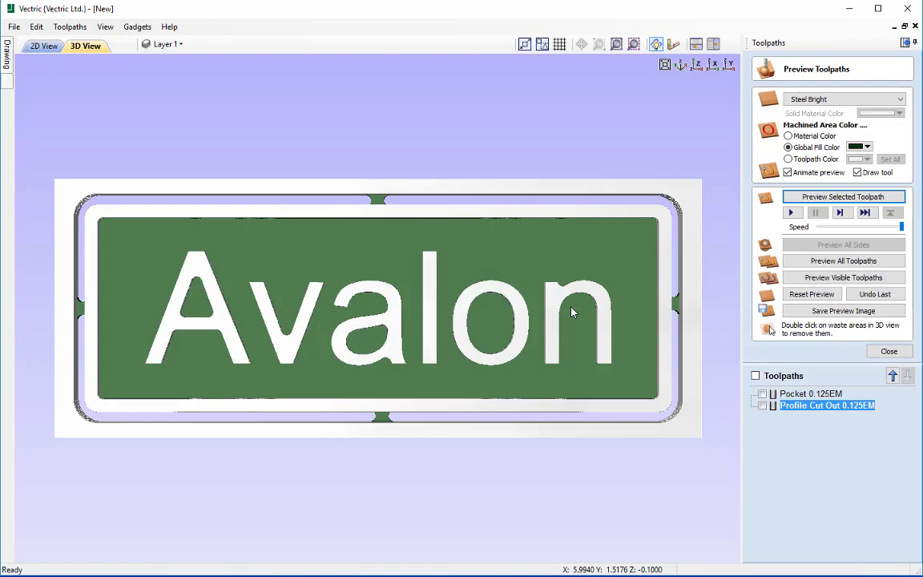
Step: Examine the cut-out tabs on the previewed nameplate from an angle, return to the top-down view and close the preview
left_click_drag(491, 329, 525, 336)
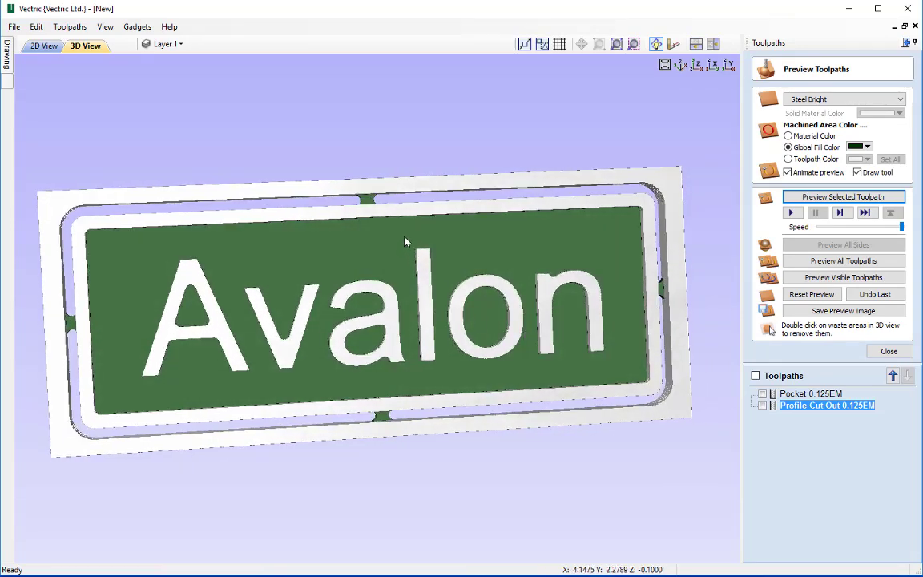
left_click_drag(405, 242, 493, 306)
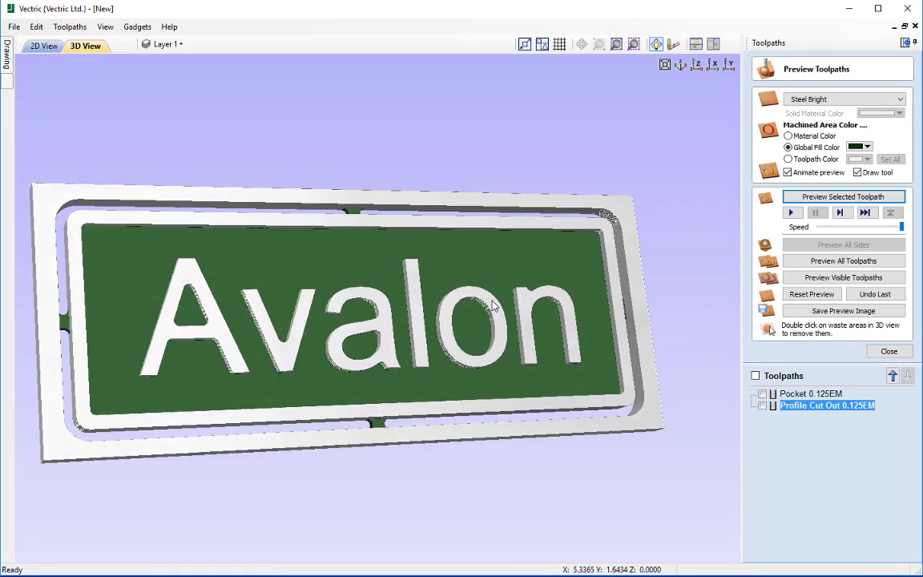
left_click(697, 66)
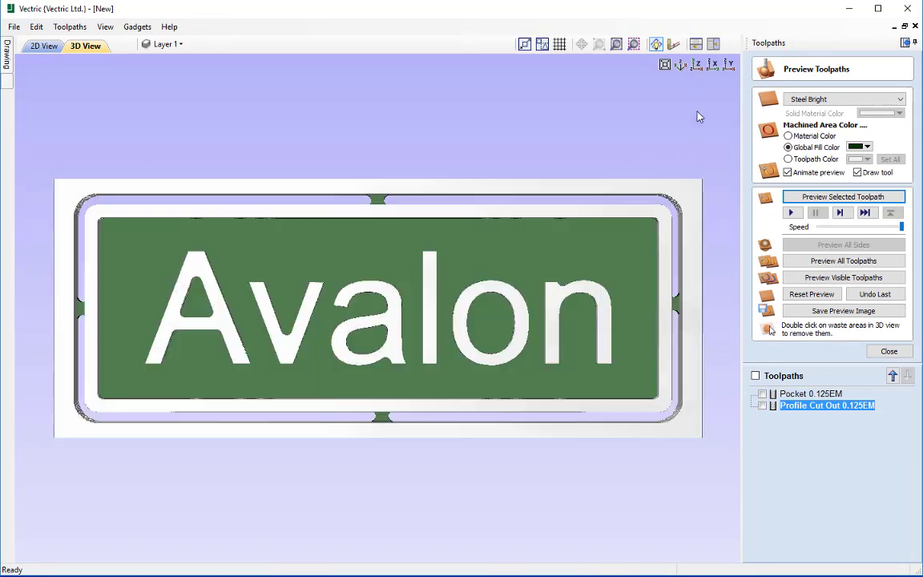
left_click(889, 351)
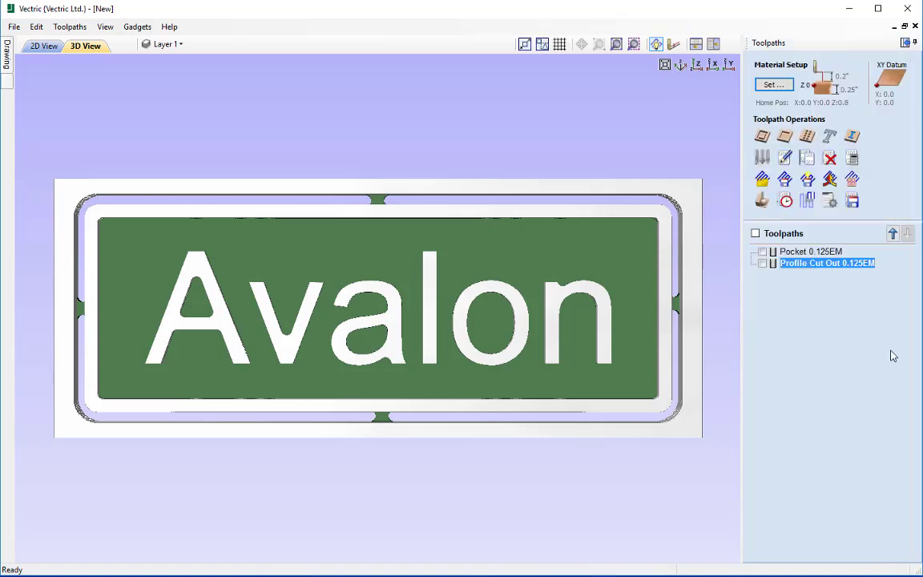
Step: Start saving the toolpaths and select Pocket 0.125EM as the one to output
left_click(855, 205)
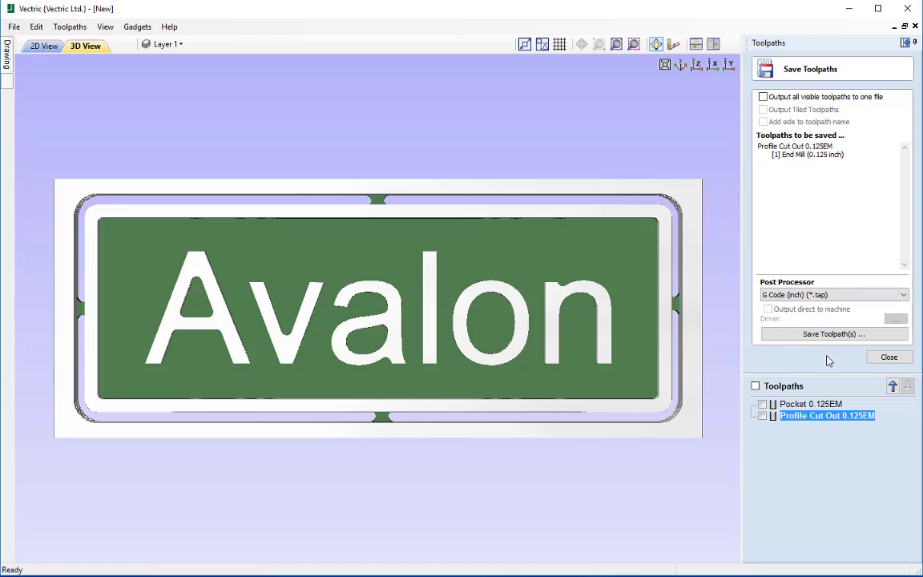
left_click(810, 403)
left_click(856, 416)
left_click(808, 404)
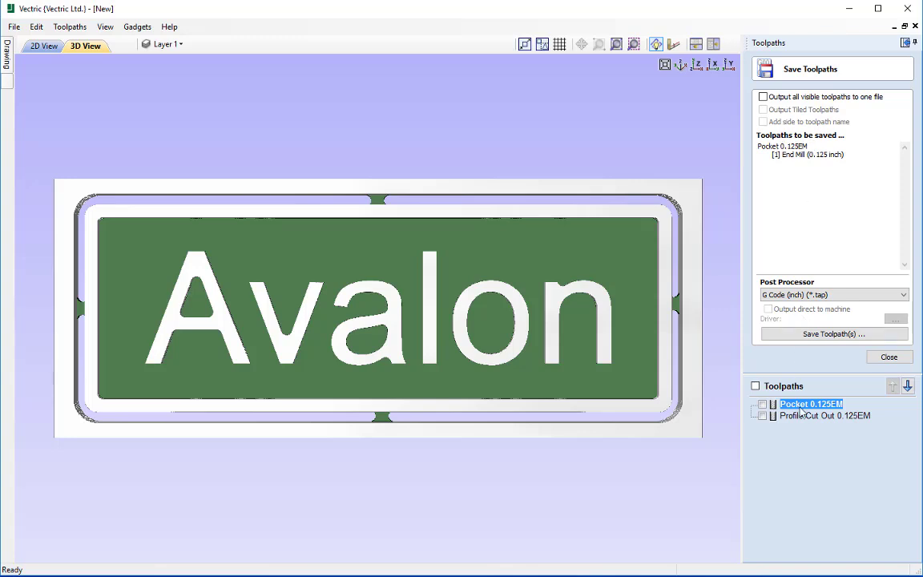
mouse_move(809, 406)
left_click(802, 416)
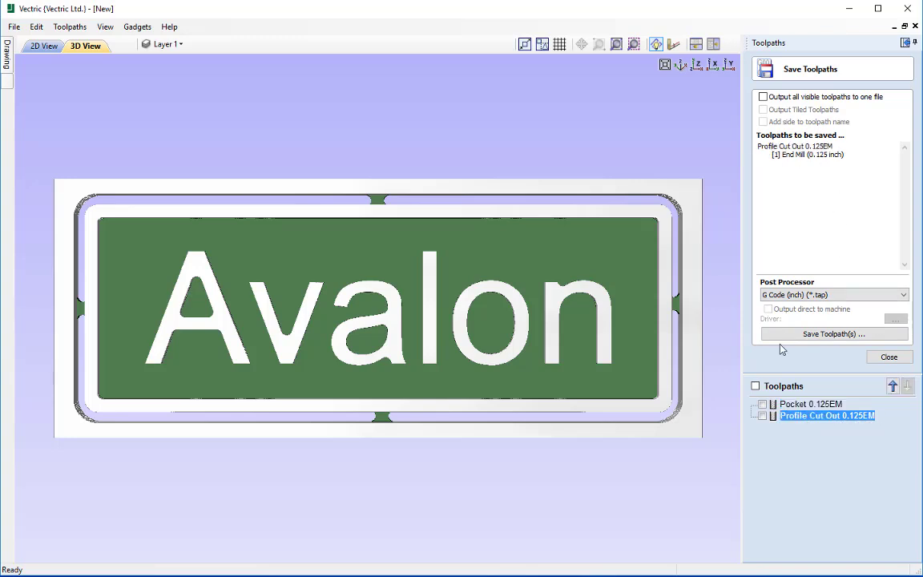
left_click(807, 405)
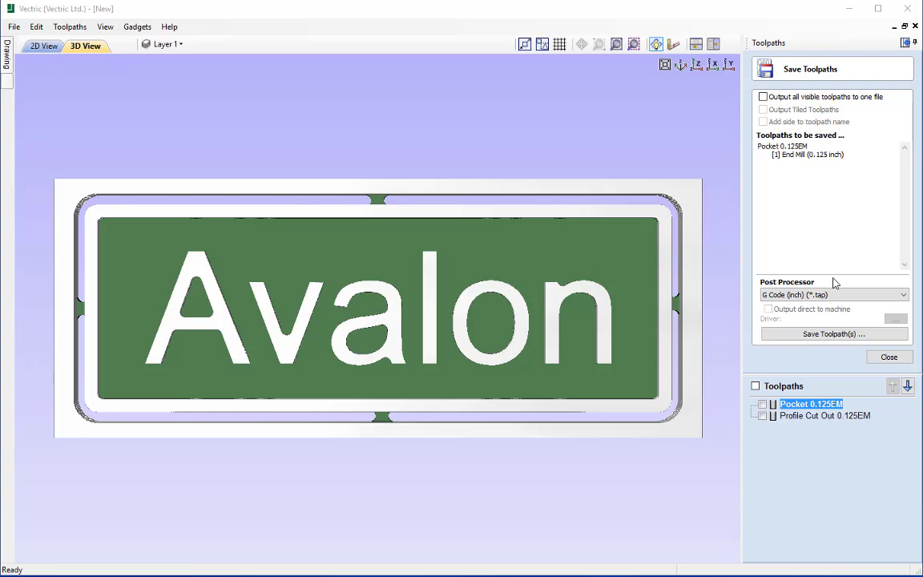
Step: Set the post processor to Mach2/3 Arcs (inch) (*.txt) and save the pocket toolpath as Pocket 0.125EM.txt in Avalon_Nameplate_FILES
left_click(902, 296)
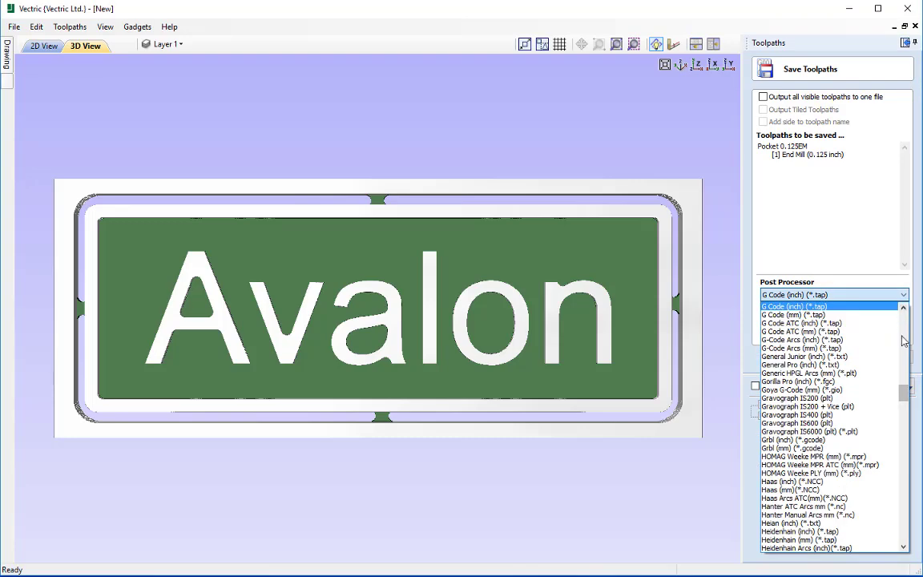
left_click_drag(905, 395, 898, 348)
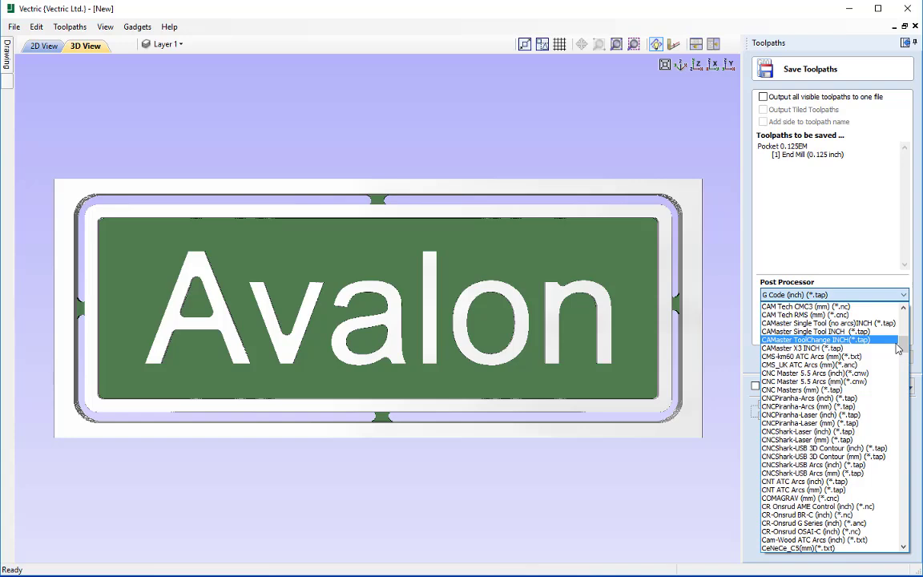
key("m")
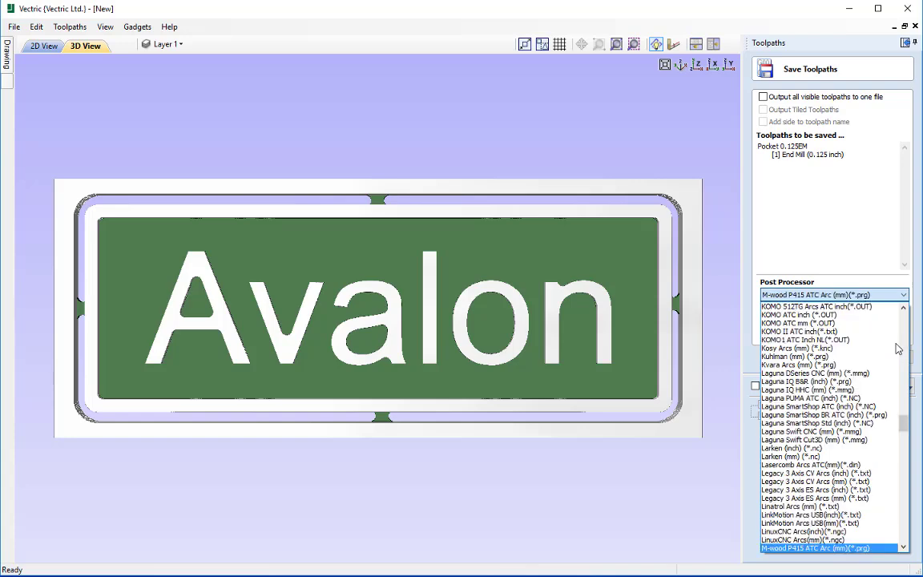
scroll(849, 480, "down", 4)
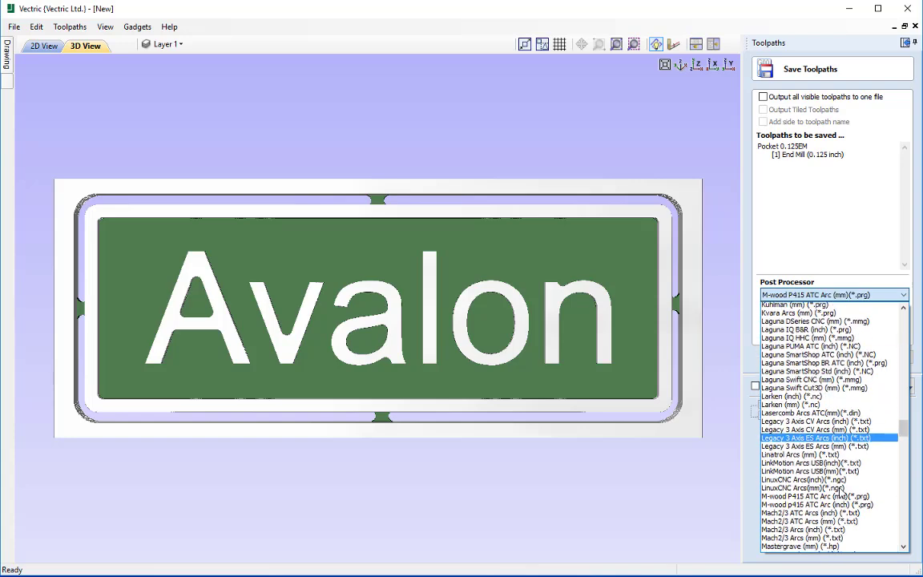
scroll(839, 494, "down", 2)
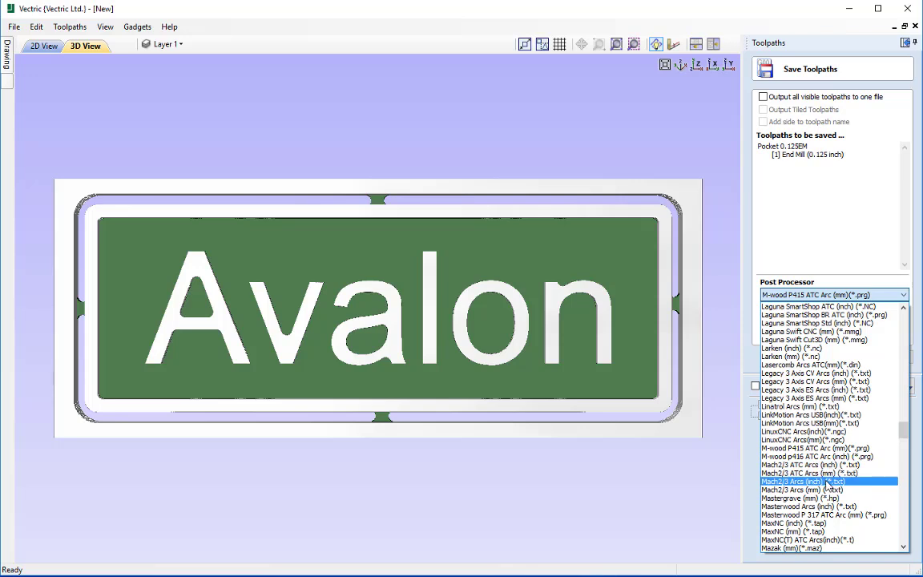
left_click(828, 481)
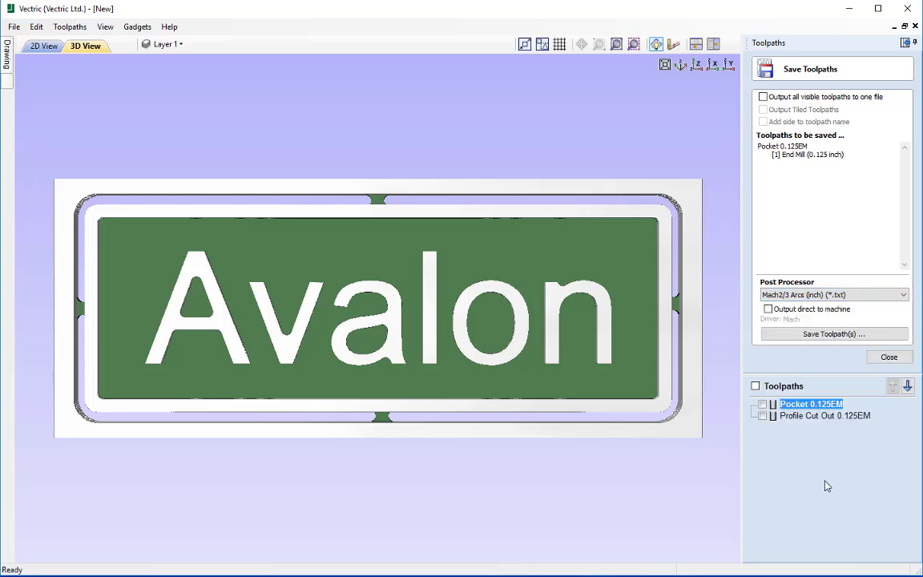
left_click(830, 334)
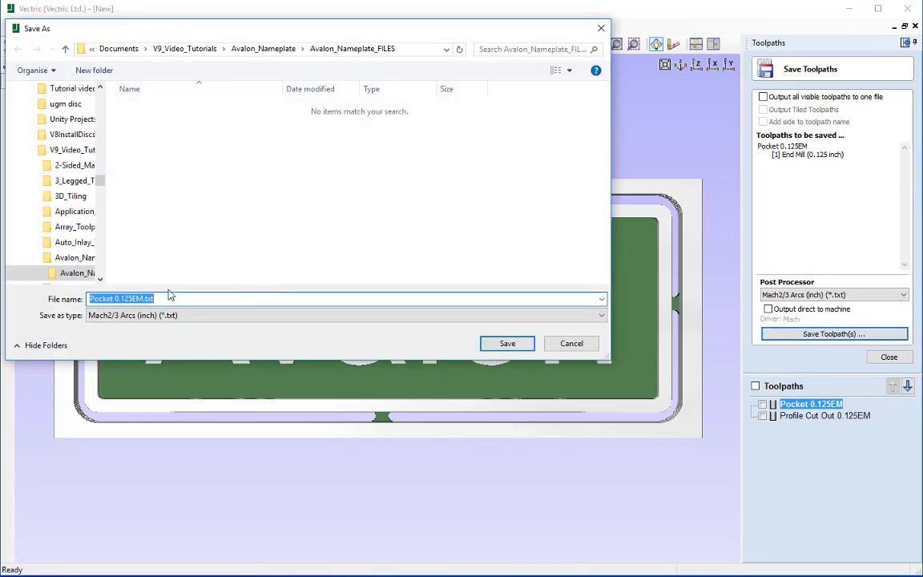
left_click(504, 342)
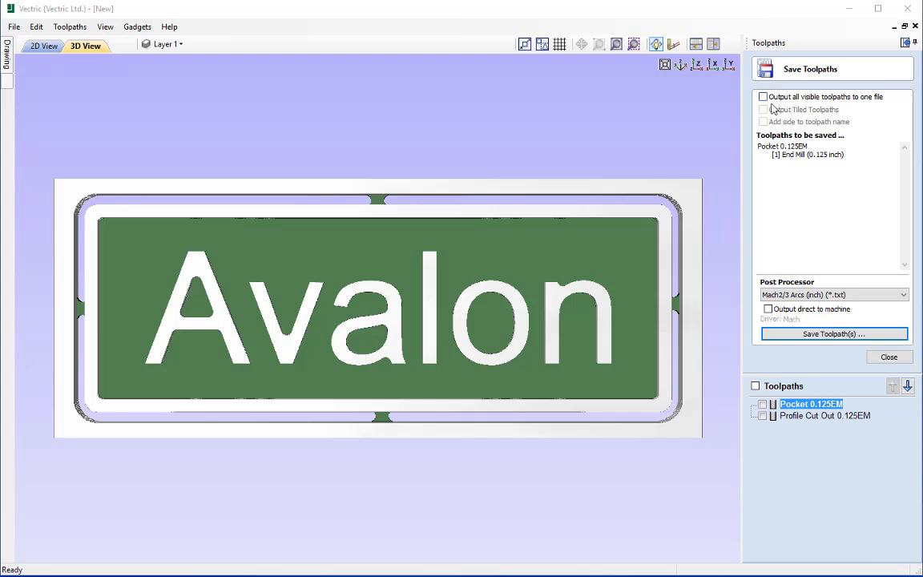
Step: Enable output of all visible toolpaths to one file and make both the pocket and profile toolpaths visible
left_click(763, 97)
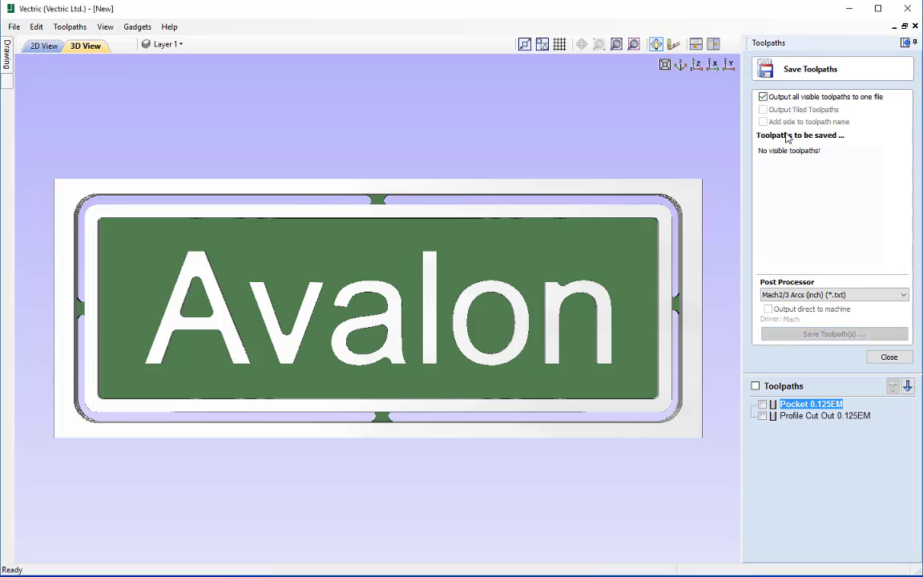
left_click(761, 404)
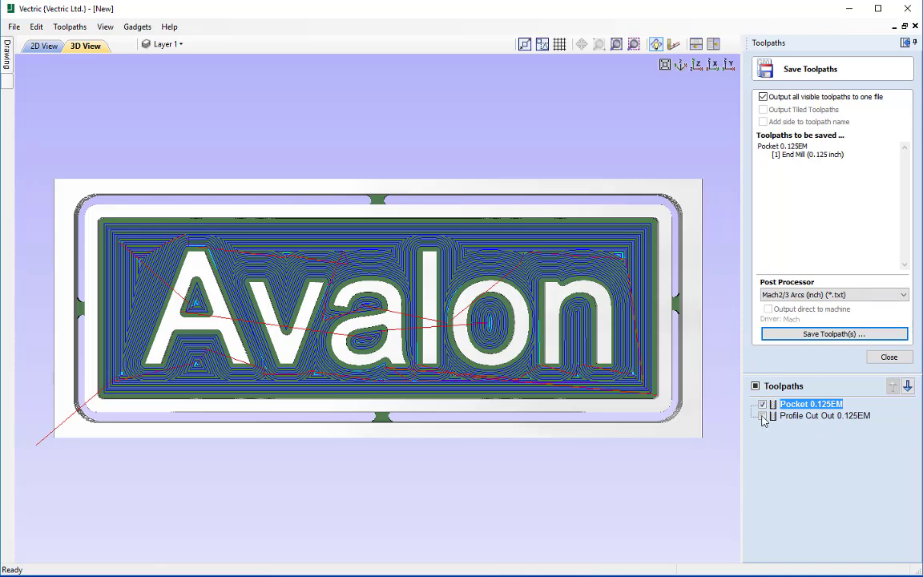
left_click(761, 416)
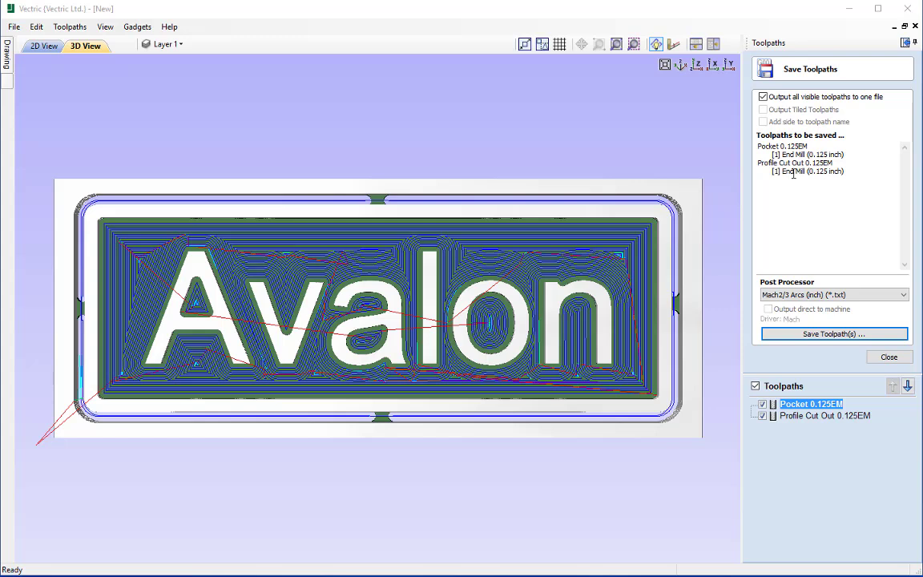
left_click(854, 298)
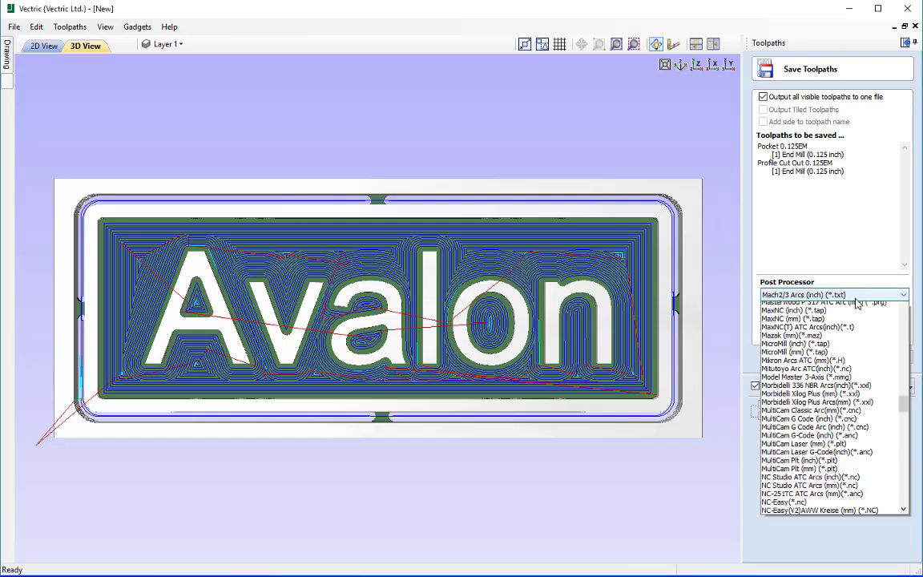
scroll(832, 320, "up", 3)
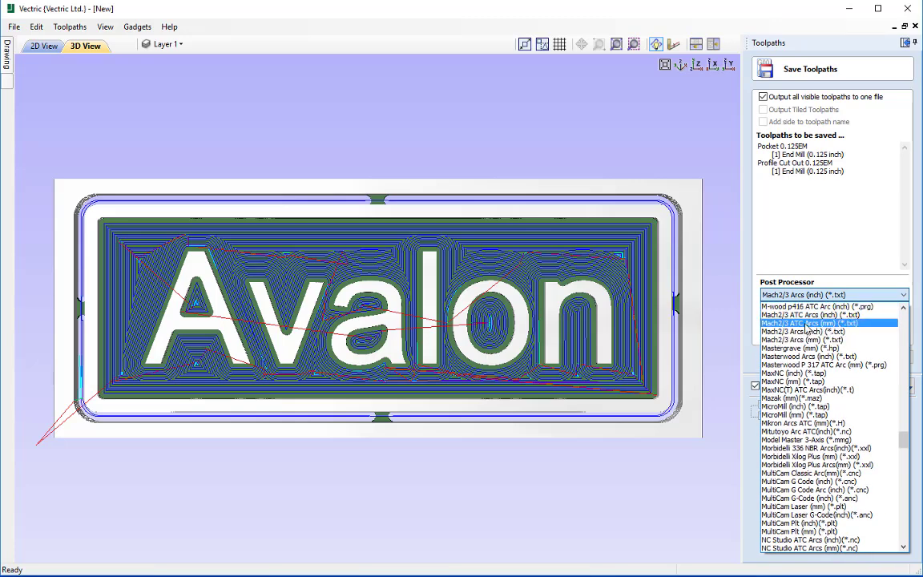
left_click(788, 188)
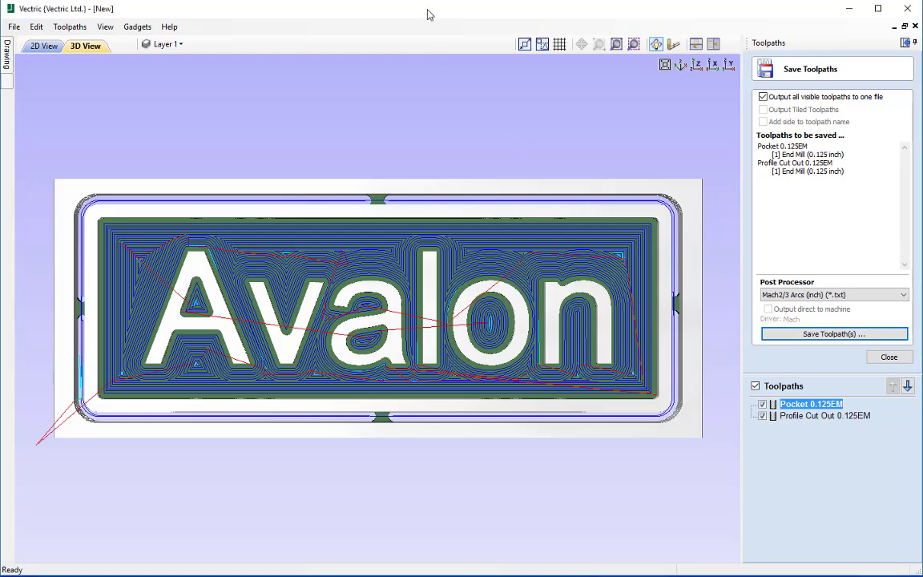
Step: Save the nameplate project as Avalon_Nameplate_Getting_Started.crv in the Avalon_Nameplate_FILES folder, replacing the existing file
left_click(15, 28)
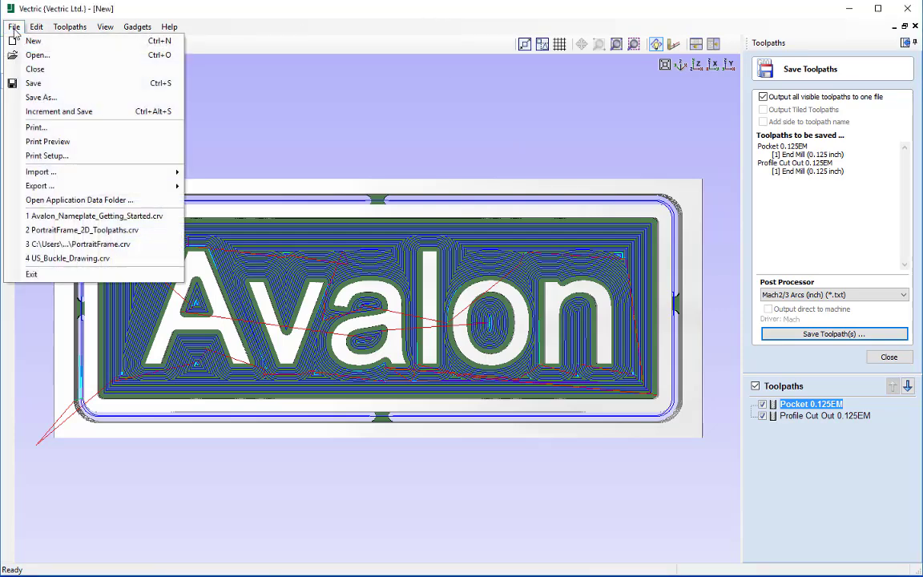
left_click(46, 83)
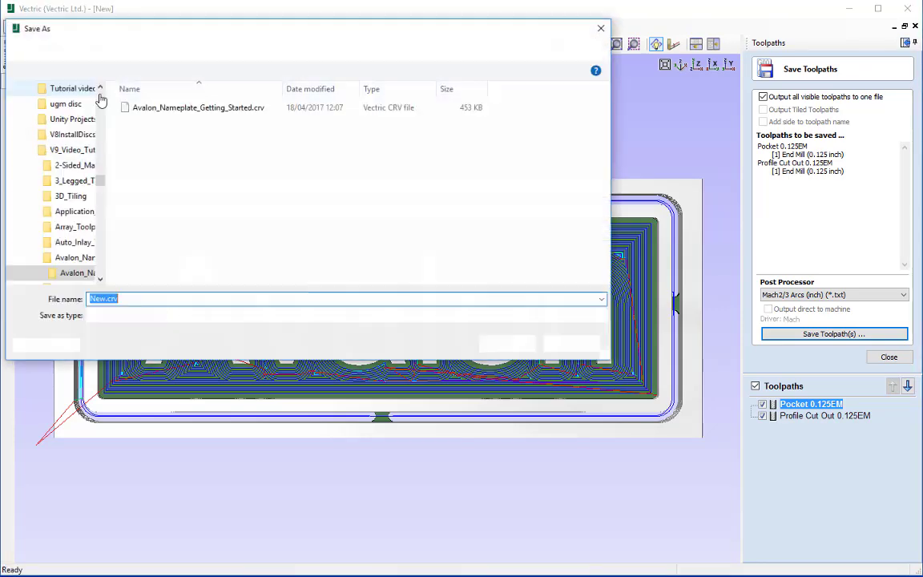
left_click(210, 109)
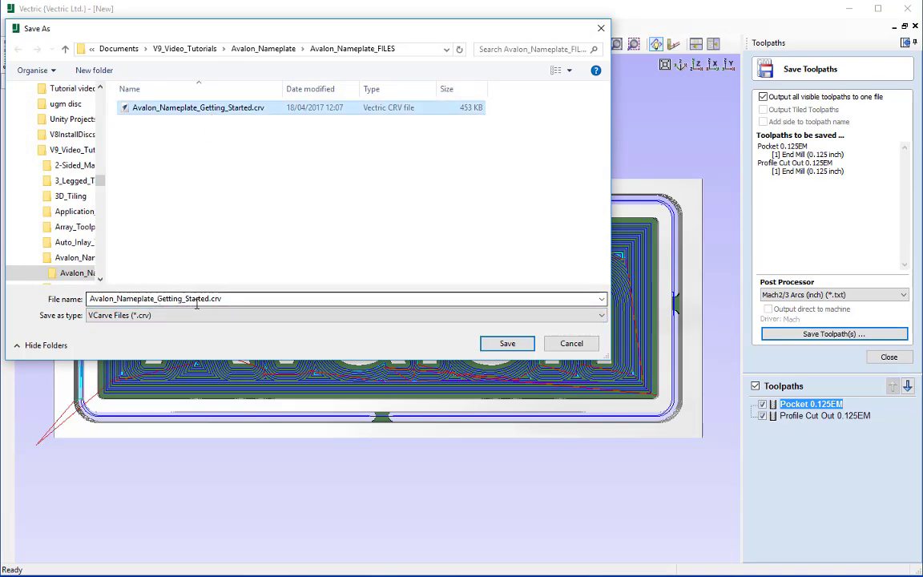
left_click(505, 345)
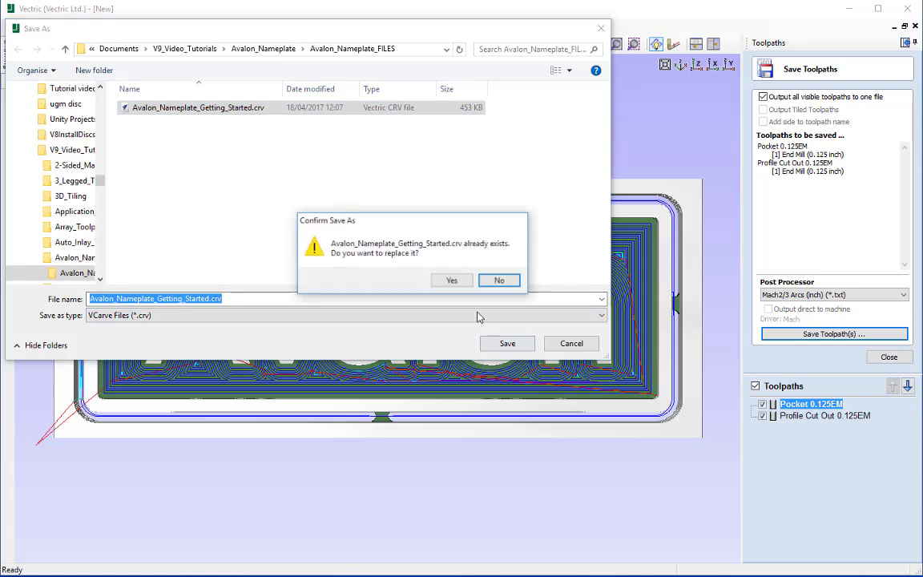
left_click(500, 277)
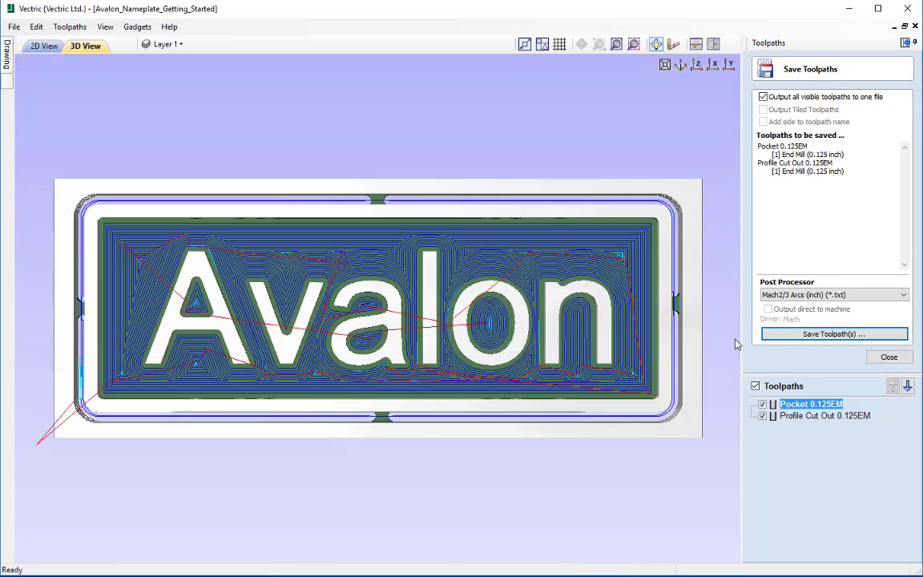